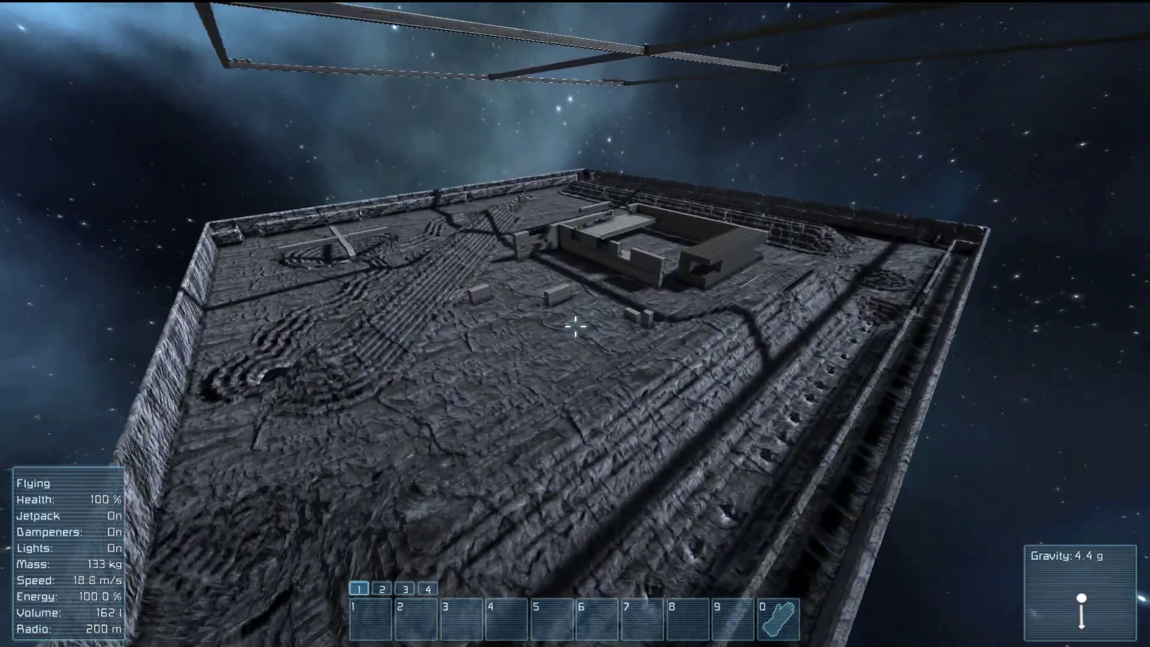
# Step: Fly around the walled asteroid platform to examine its terrain and structures from several sides
pyautogui.press('w')
pyautogui.press('e')
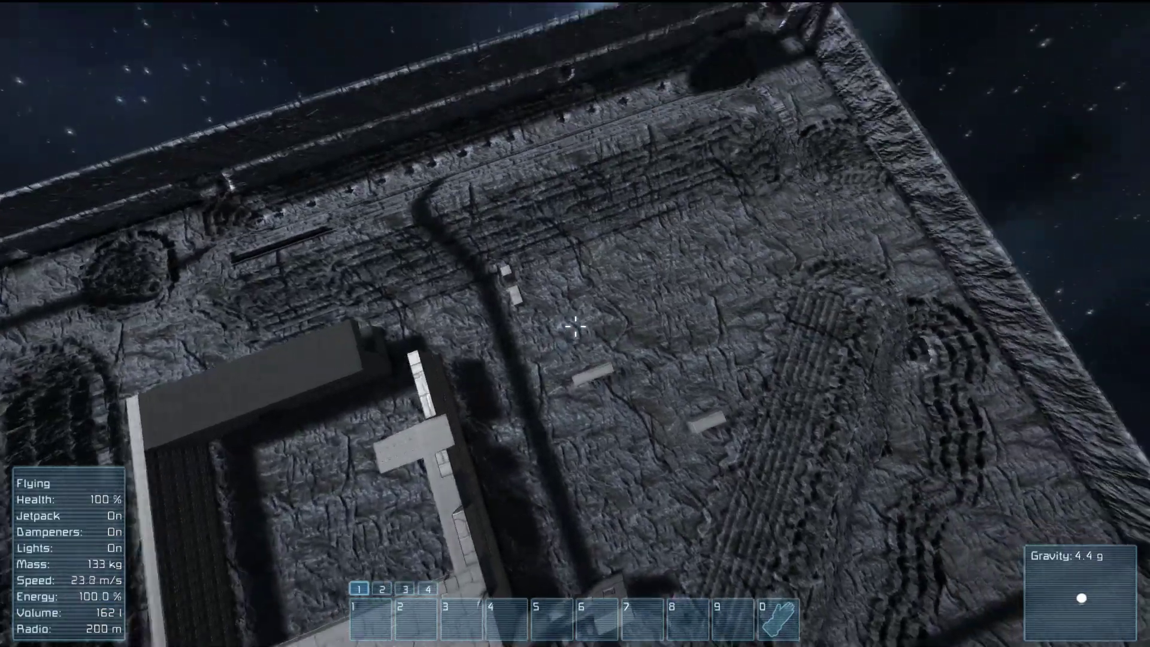
pyautogui.press('e')
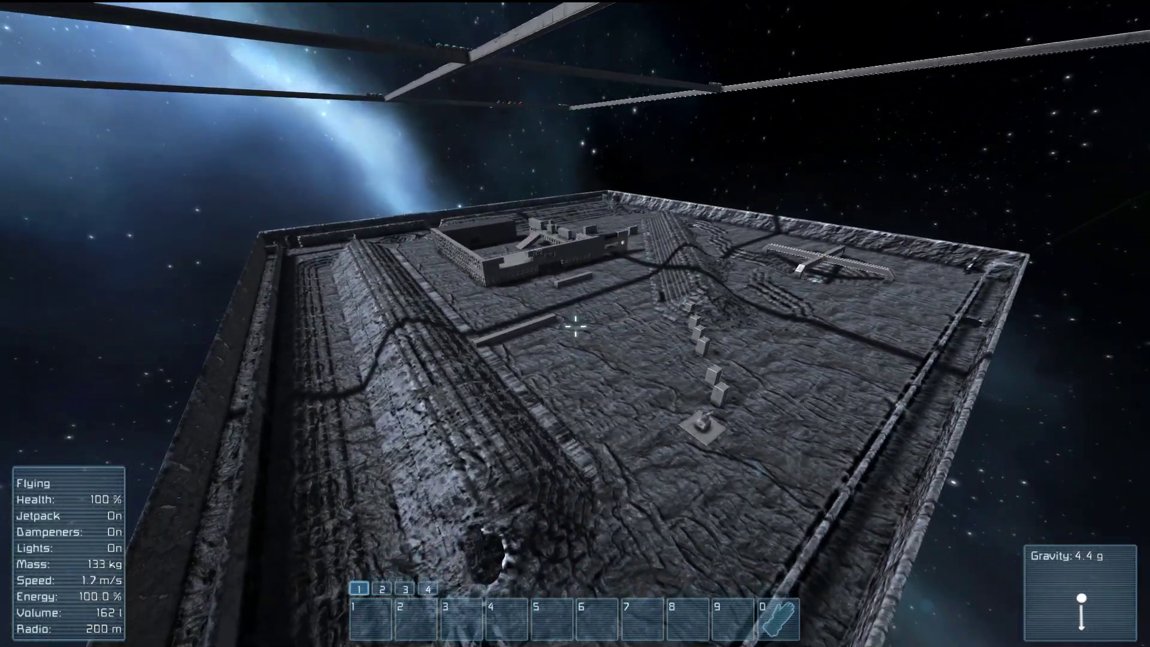
pyautogui.press('a')
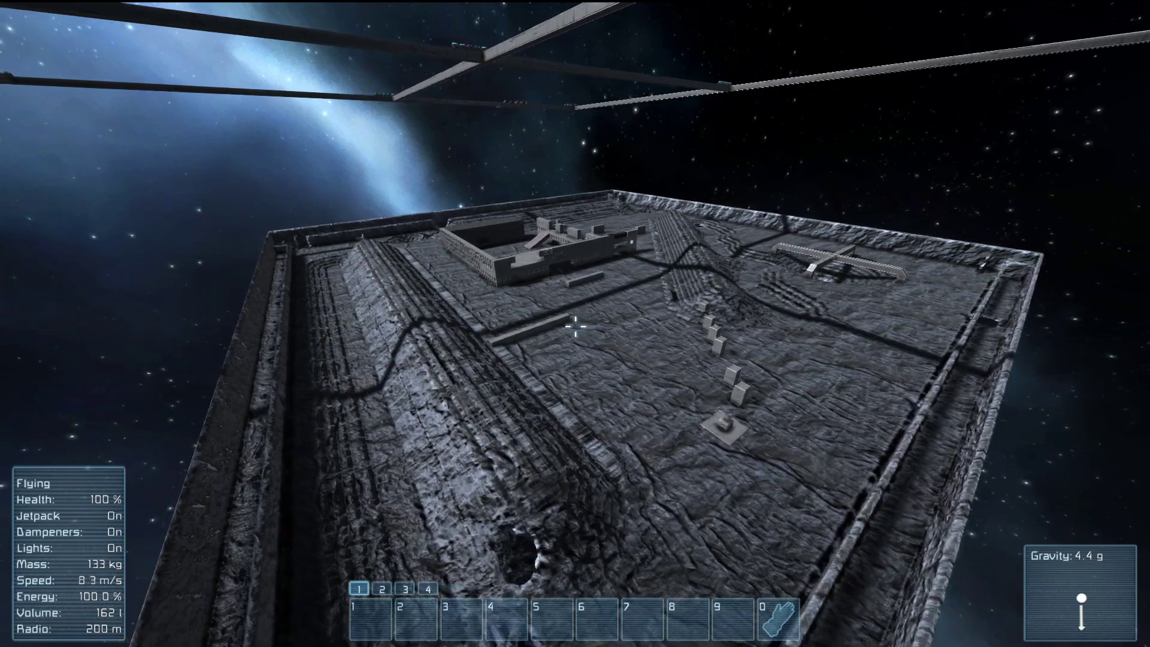
pyautogui.press('a')
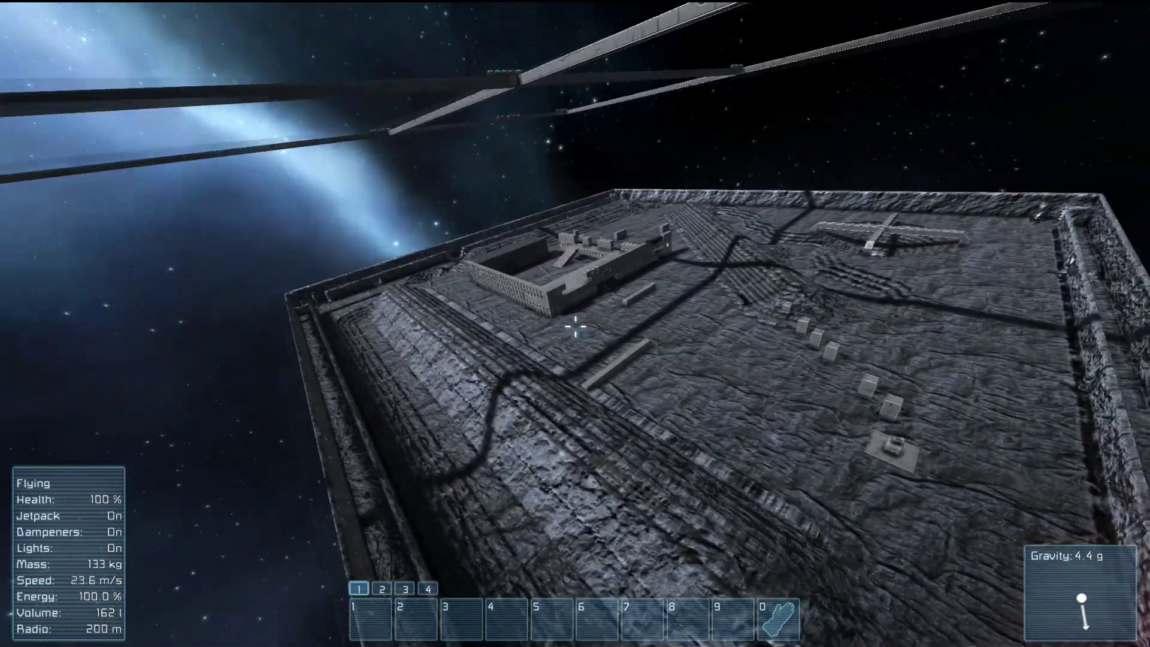
pyautogui.press('a')
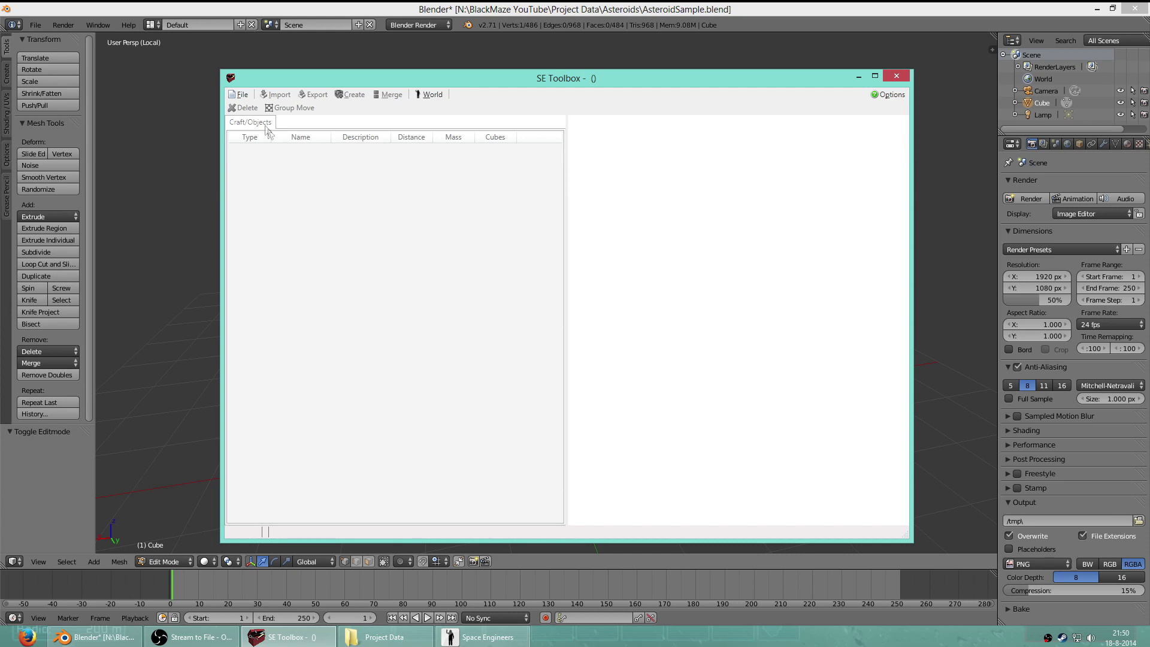
# Step: Switch to SE Toolbox and open the world "SEToolBox - Creating your own Asteroids"
pyautogui.click(245, 95)
pyautogui.click(251, 109)
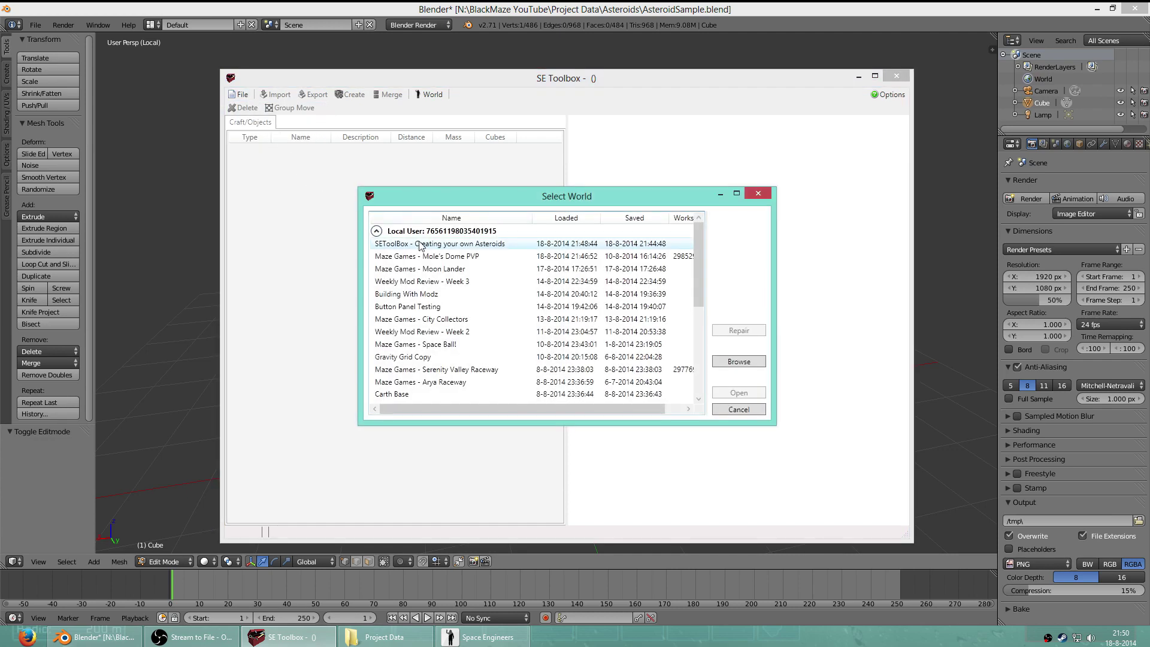
pyautogui.click(420, 243)
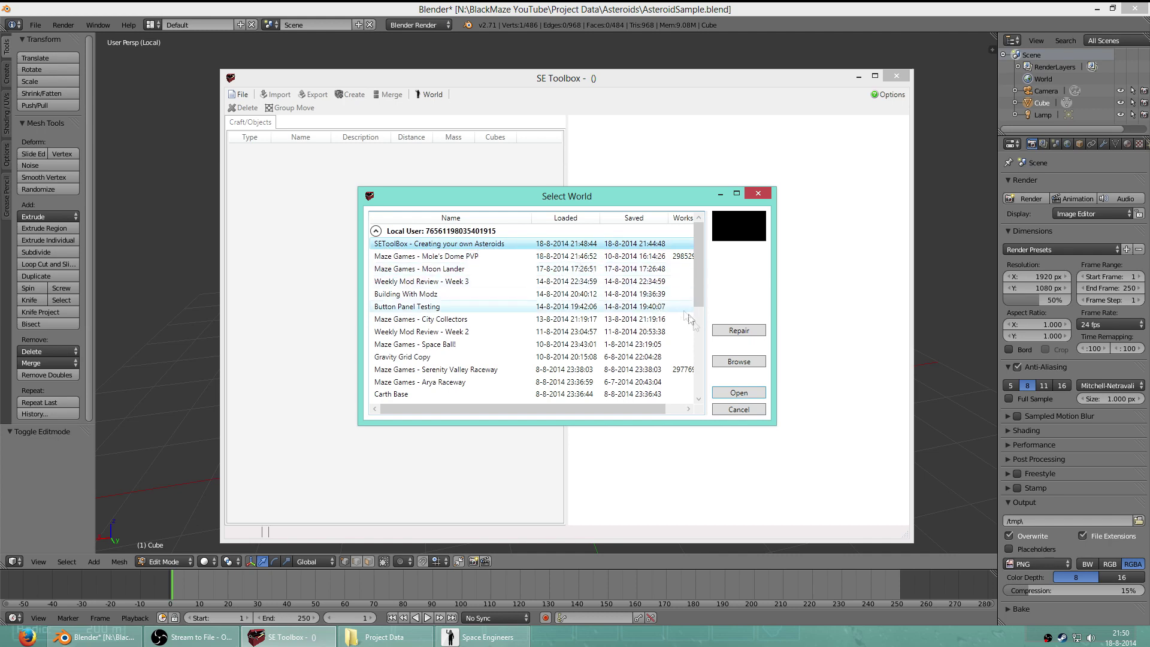
pyautogui.click(723, 394)
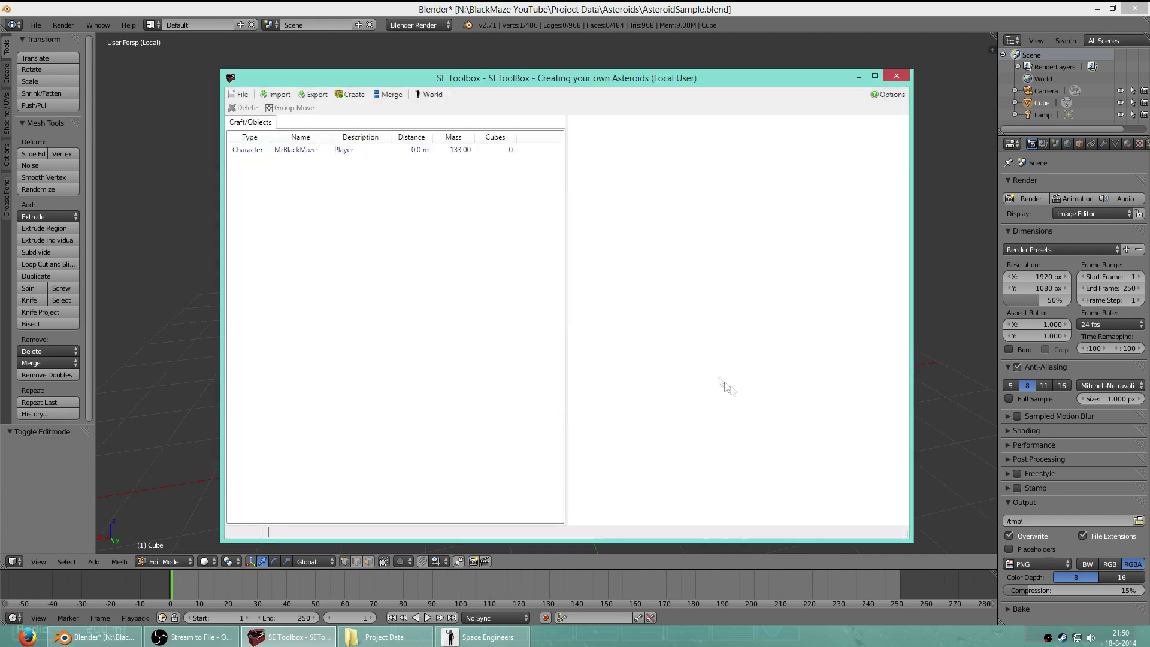
# Step: Set the player character's position to X 0, Y 150, Z 0 and save the world
pyautogui.click(330, 151)
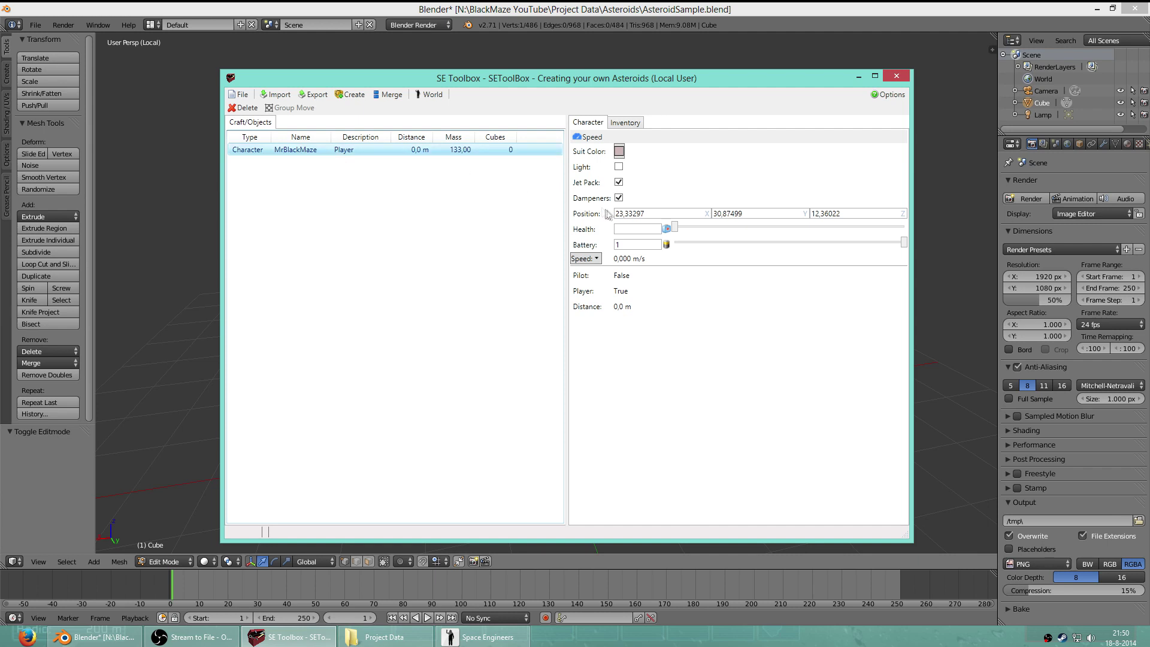
pyautogui.doubleClick(676, 213)
pyautogui.write('0')
pyautogui.press('Tab')
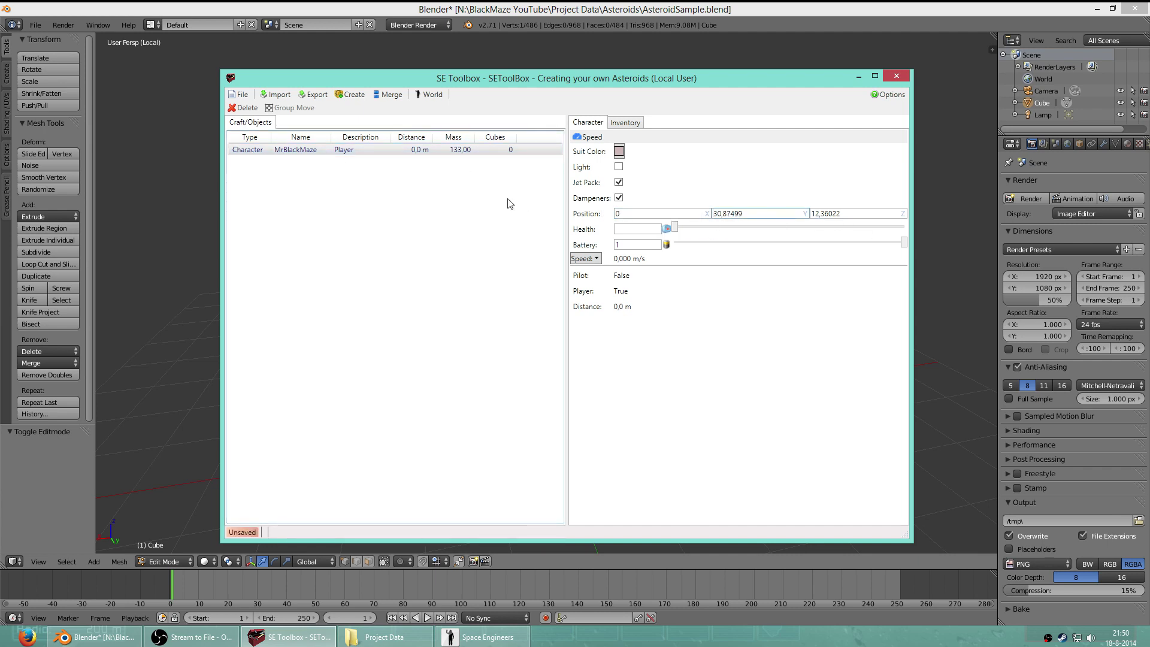
pyautogui.write('150')
pyautogui.press('Tab')
pyautogui.write('0')
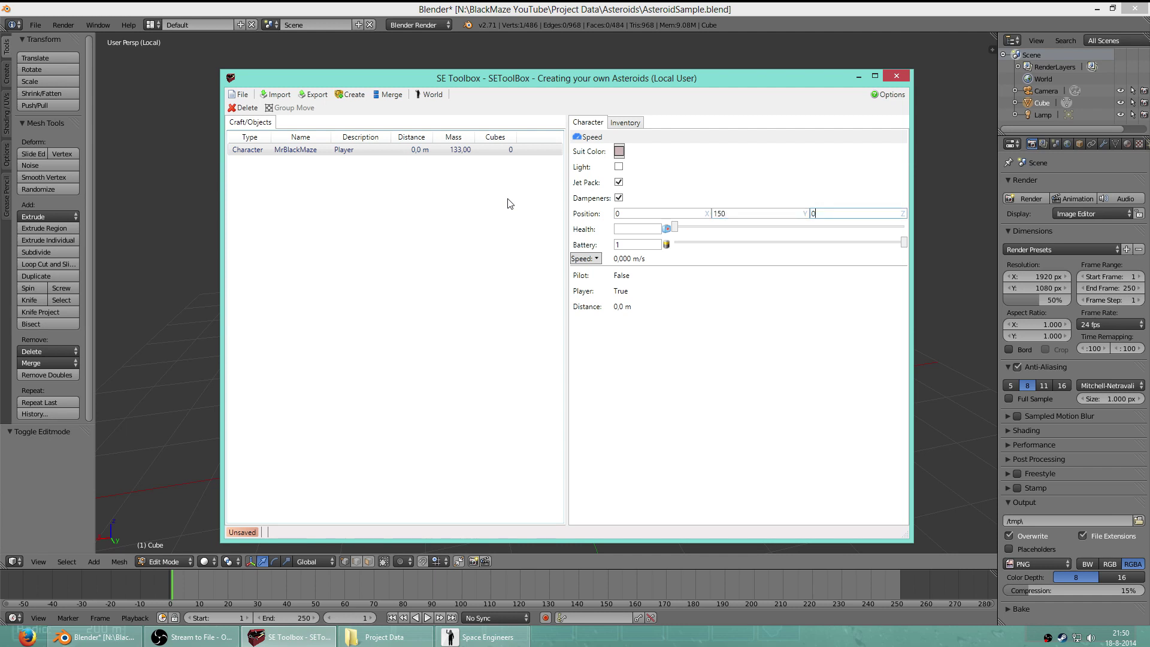
pyautogui.click(239, 94)
pyautogui.click(248, 123)
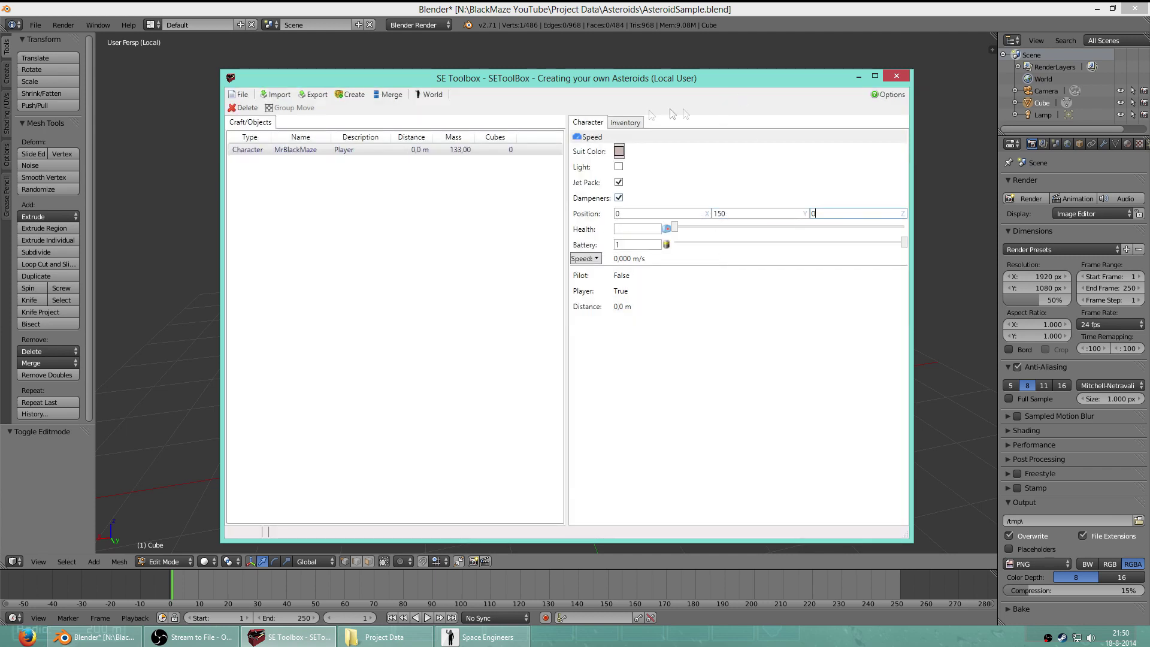
# Step: Start an image import and load SEWMR003.jpg from the BlackMaze YouTube Thumbnails folder
pyautogui.click(281, 100)
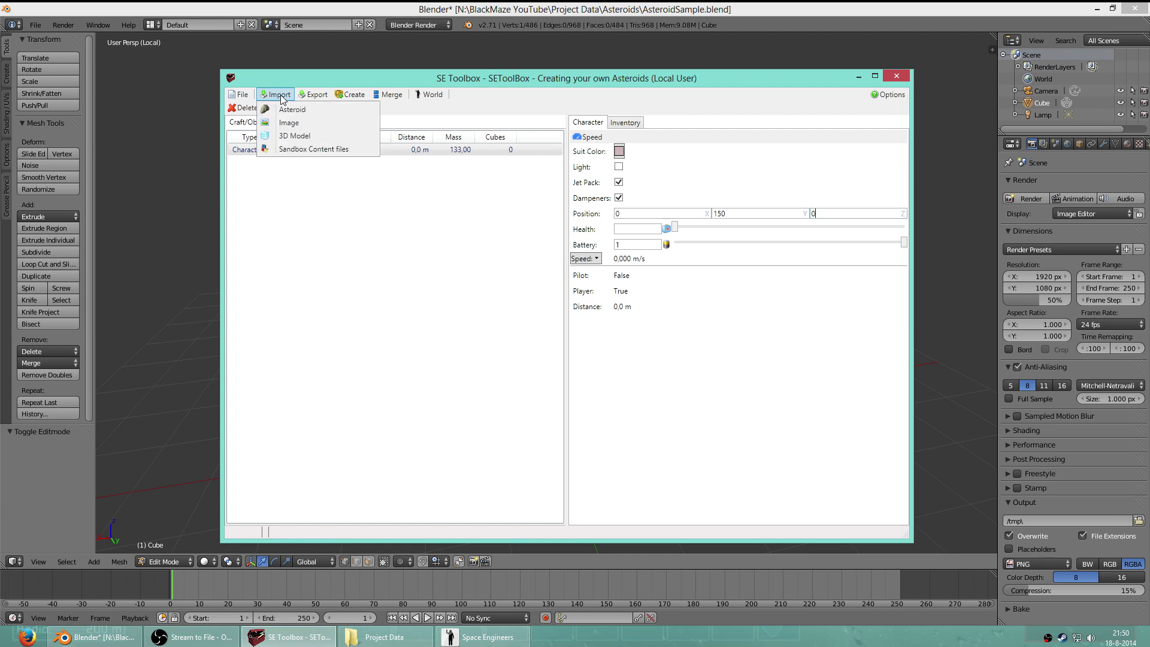
pyautogui.click(313, 124)
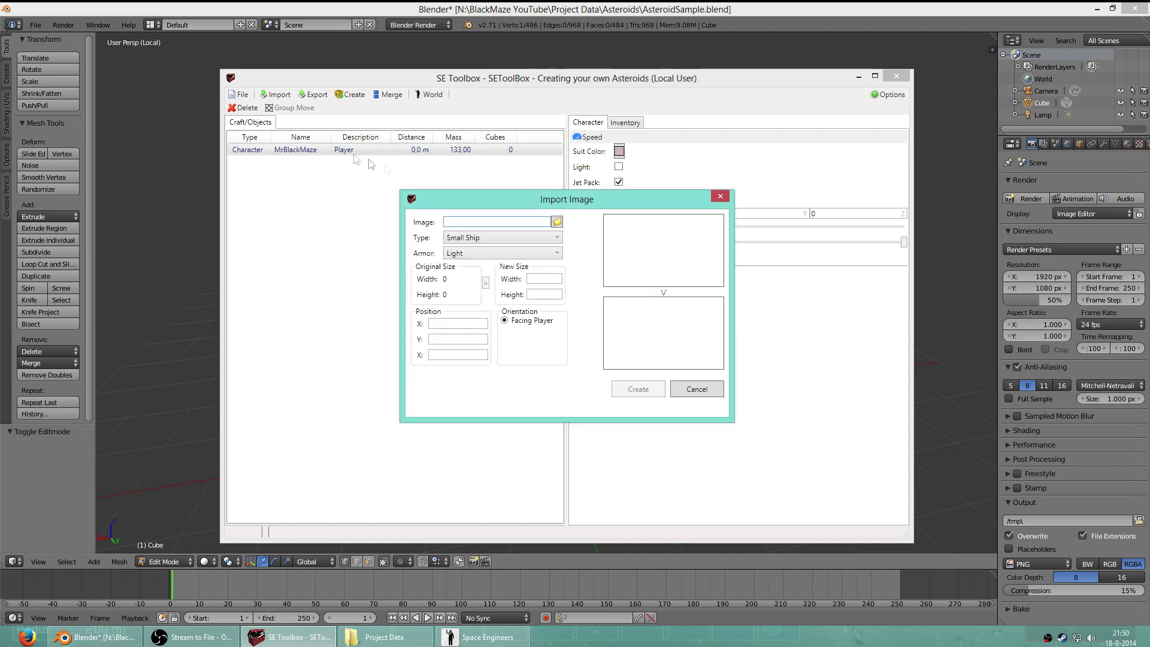
pyautogui.click(557, 223)
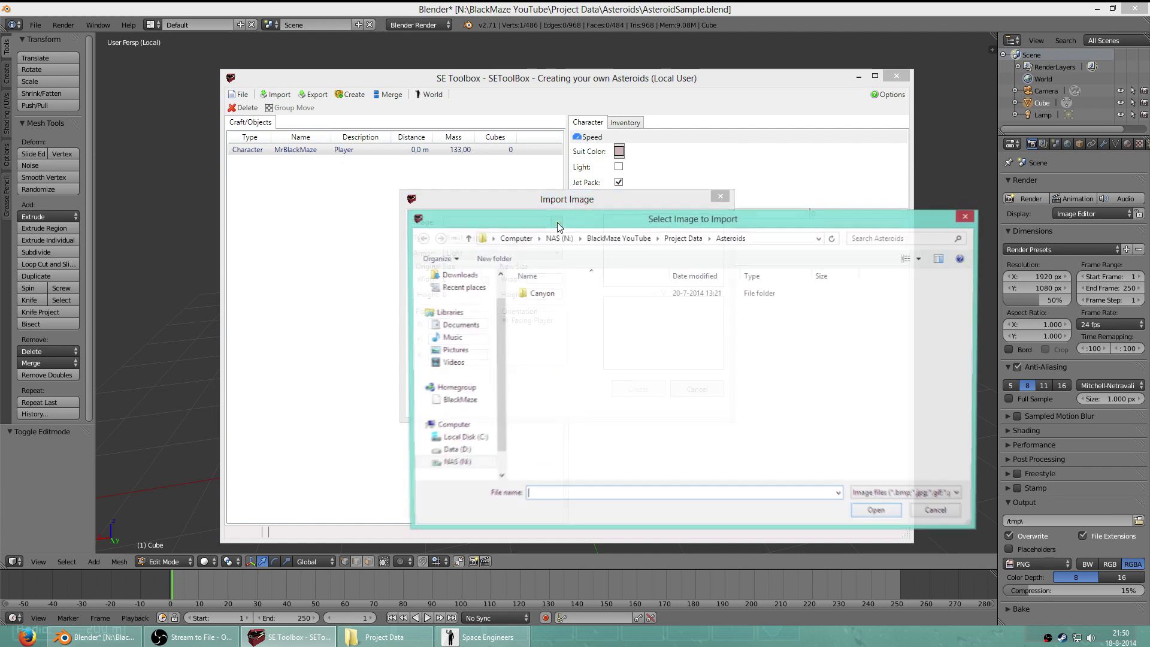
pyautogui.click(689, 239)
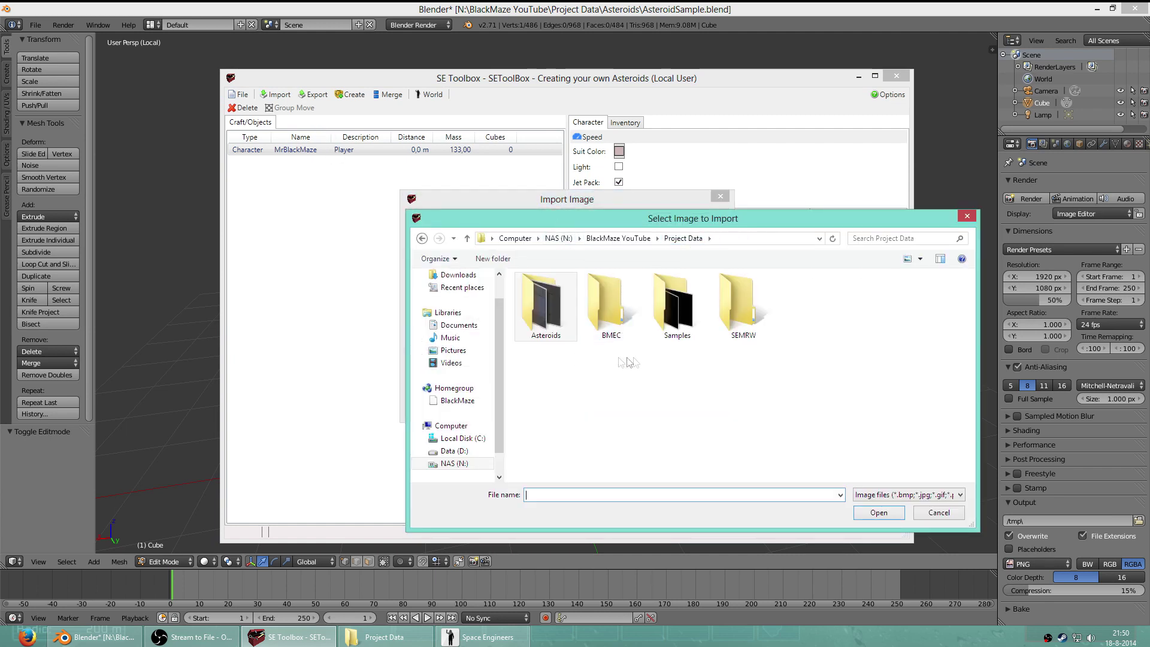
pyautogui.click(620, 239)
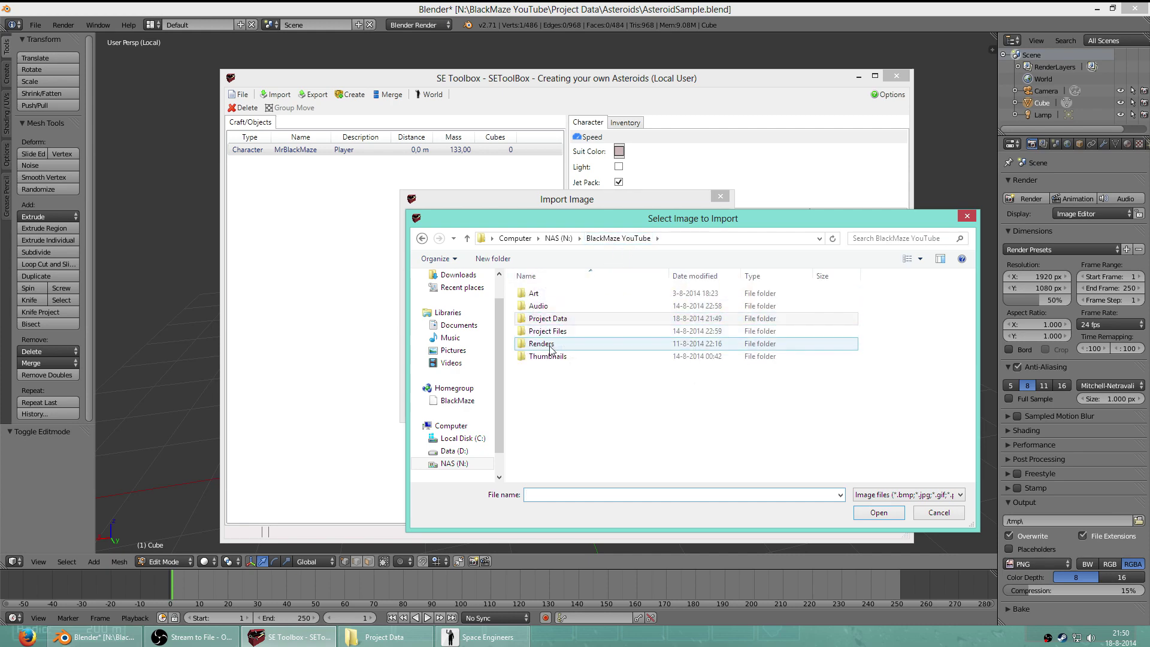
pyautogui.doubleClick(623, 357)
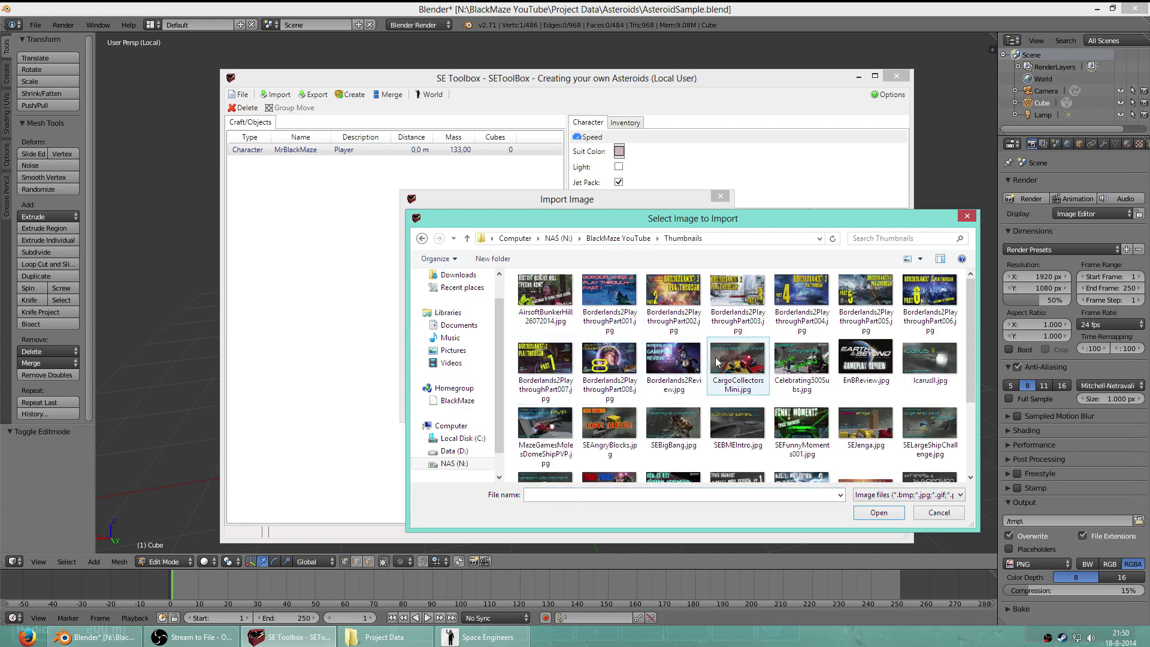
pyautogui.scroll(-2, 716, 369)
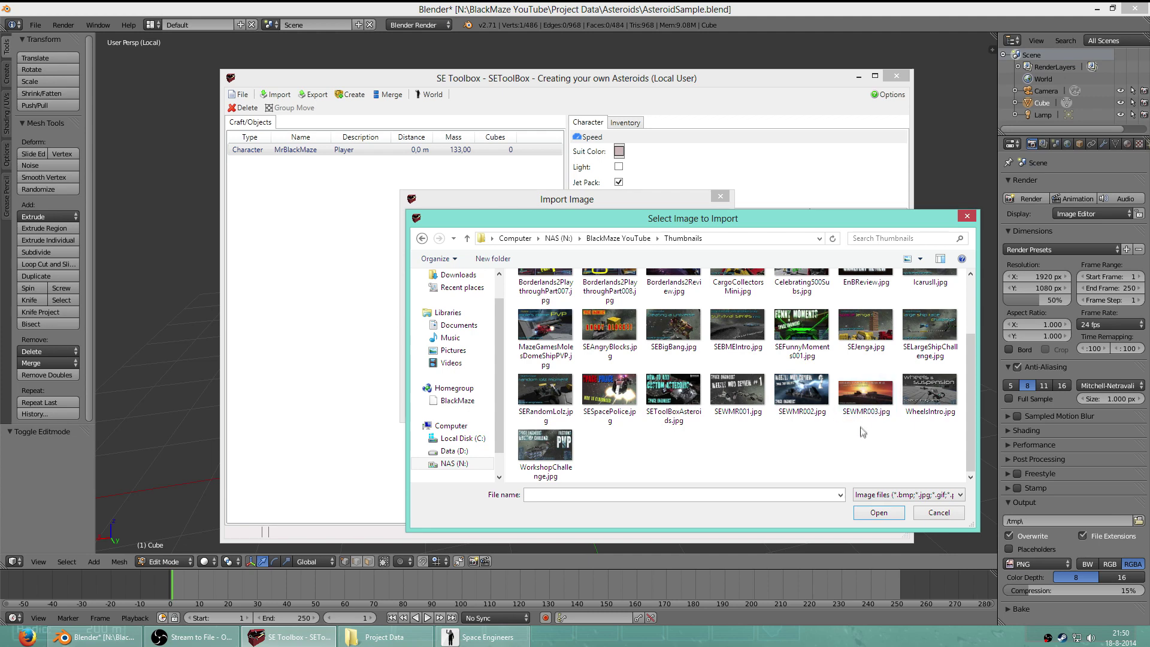
pyautogui.doubleClick(866, 392)
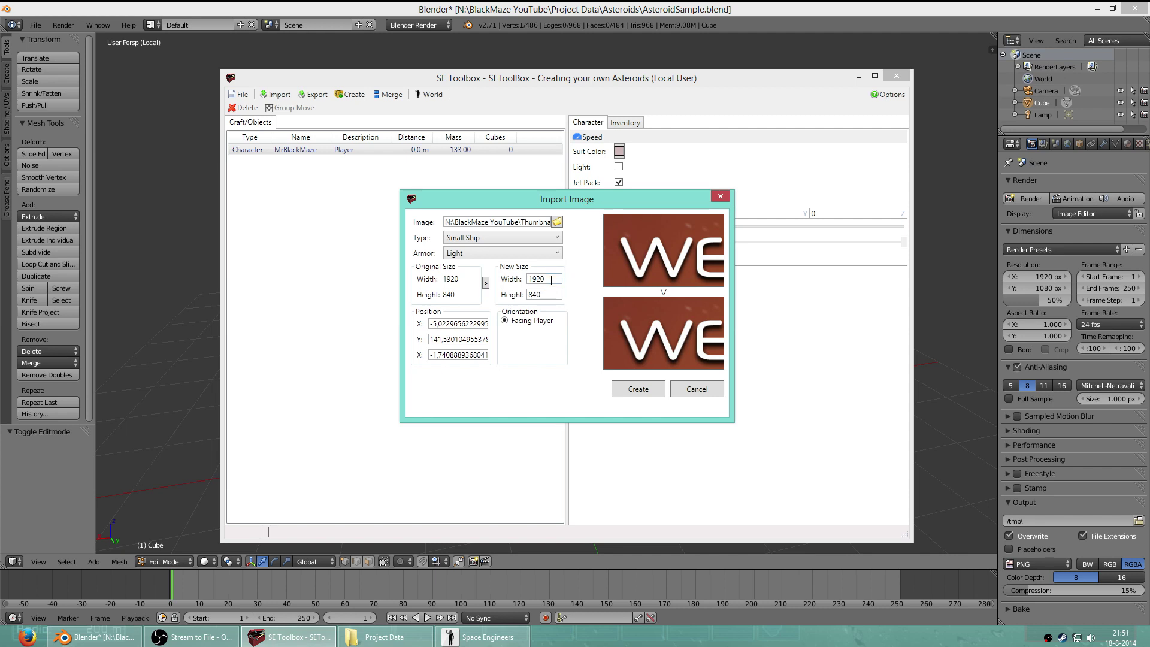
# Step: Set the new size of the imported image to a width of 200 and a height of 120
pyautogui.moveTo(550, 278); pyautogui.dragTo(496, 276)
pyautogui.write('200')
pyautogui.press('Tab')
pyautogui.press('BackSpace')
pyautogui.write('50')
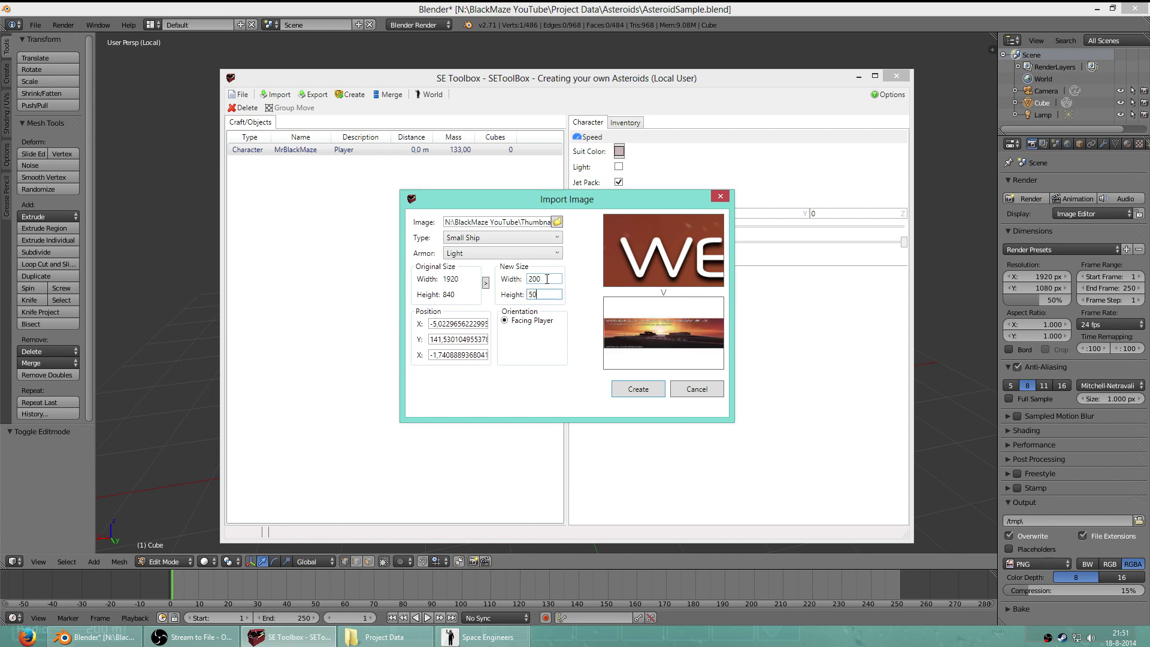
pyautogui.press('BackSpace')
pyautogui.press('BackSpace')
pyautogui.write('90')
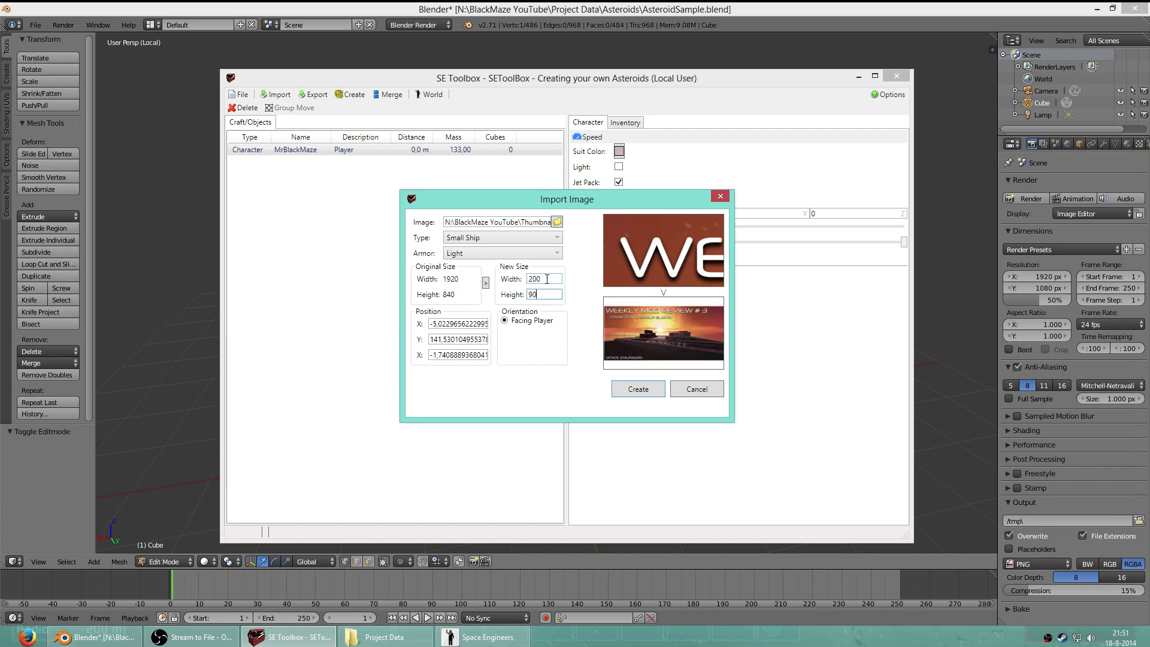
pyautogui.press('BackSpace')
pyautogui.press('BackSpace')
pyautogui.write('11')
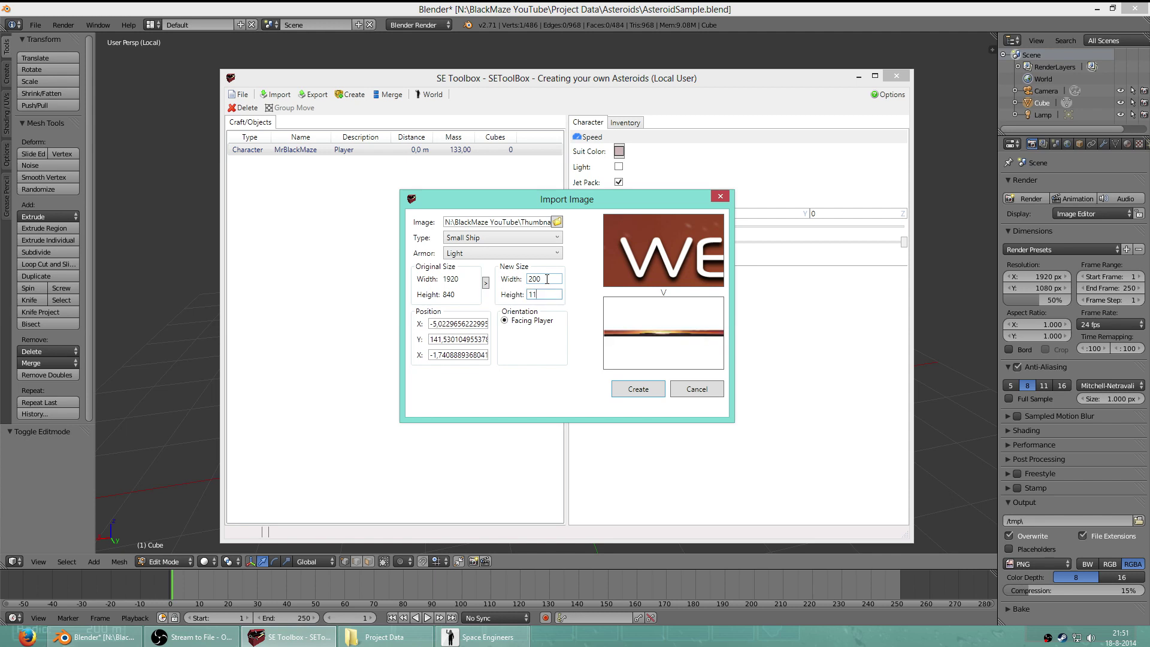
pyautogui.write('0')
pyautogui.press('BackSpace')
pyautogui.press('BackSpace')
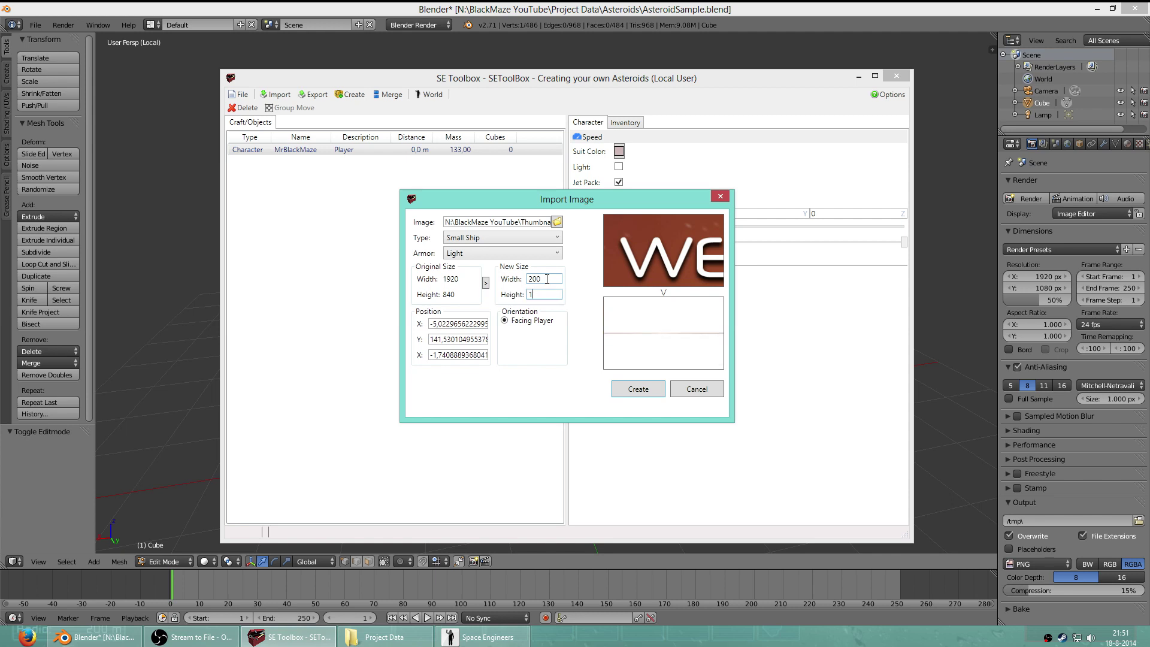
pyautogui.write('20')
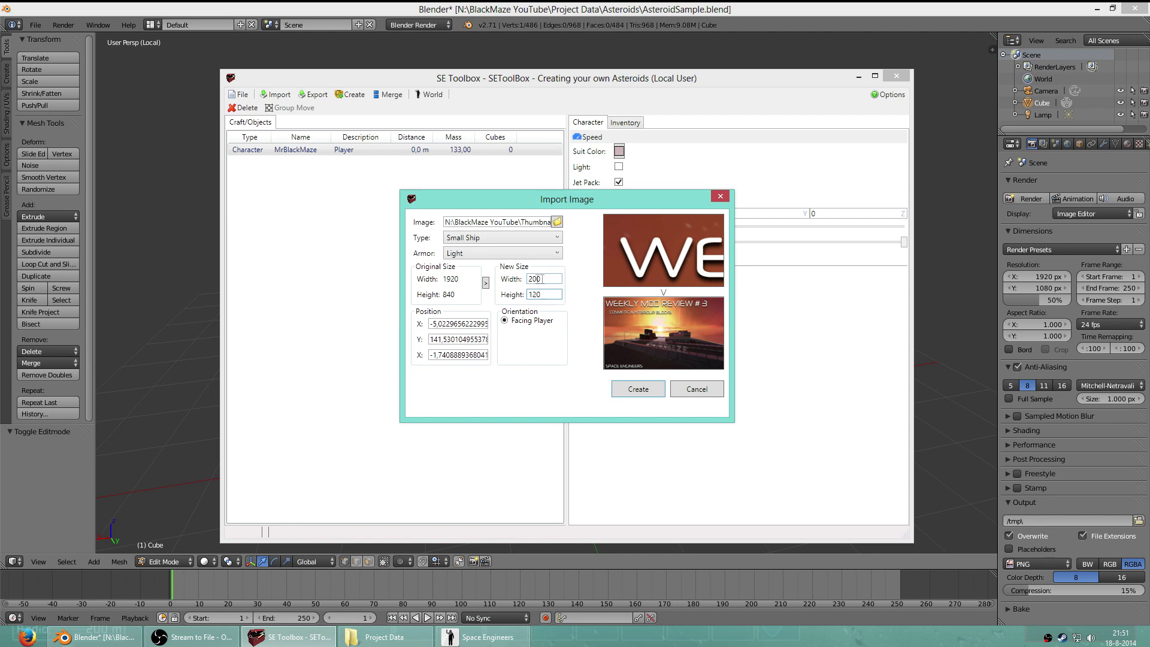
pyautogui.click(542, 278)
# Step: Set all three position coordinates of the imported image to 0
pyautogui.tripleClick(457, 323)
pyautogui.write('0')
pyautogui.press('Tab')
pyautogui.write('0')
pyautogui.press('Tab')
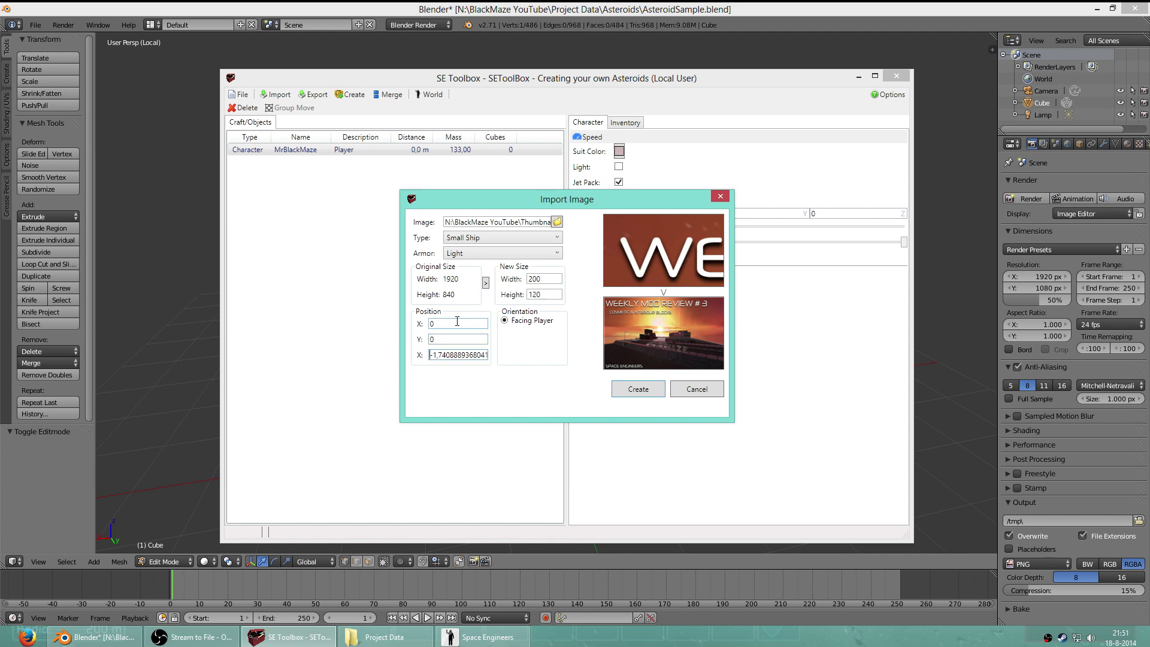
pyautogui.write('0')
# Step: Create the image as a Small Ship with Light armor and save the world
pyautogui.click(487, 237)
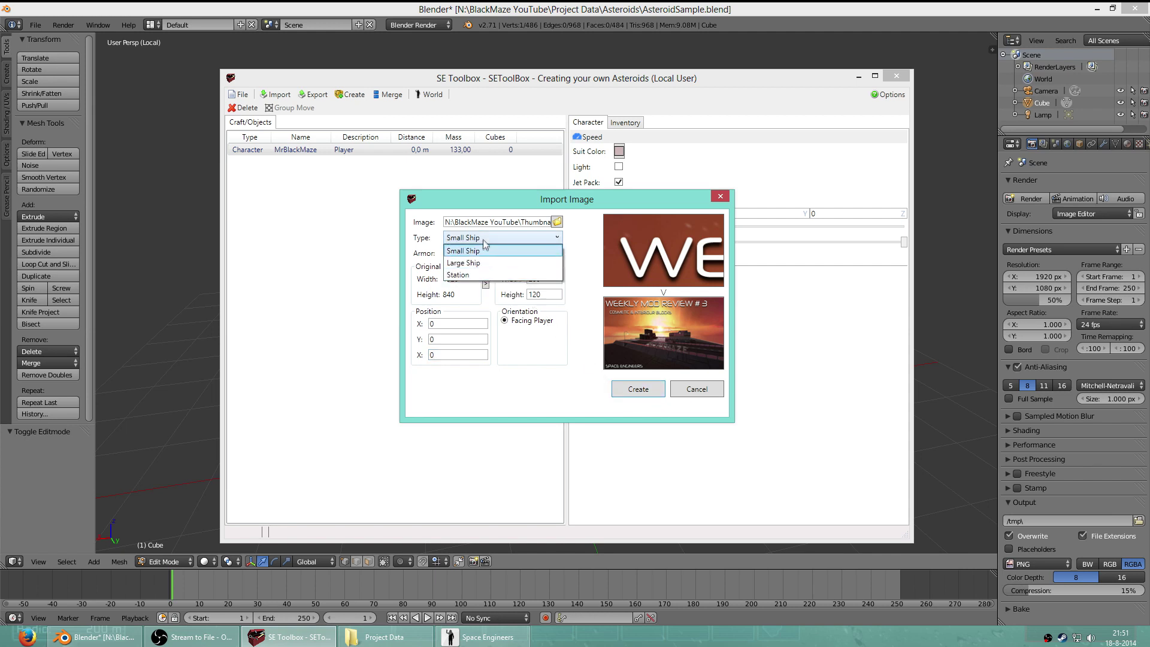
pyautogui.click(489, 251)
pyautogui.click(490, 253)
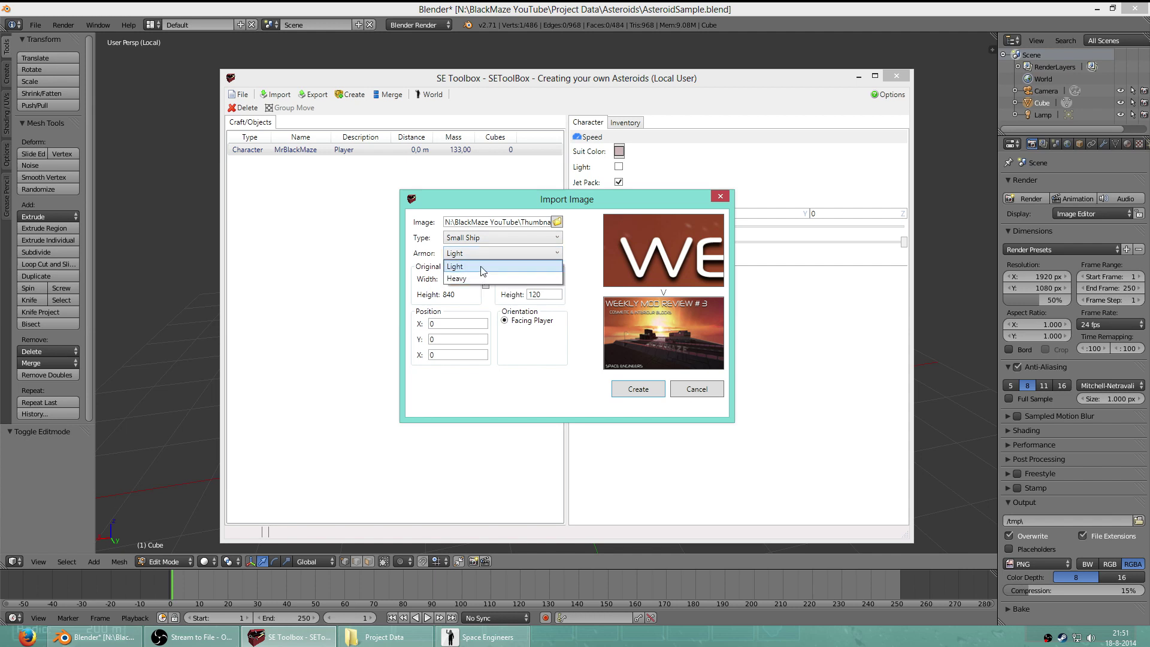
pyautogui.click(485, 252)
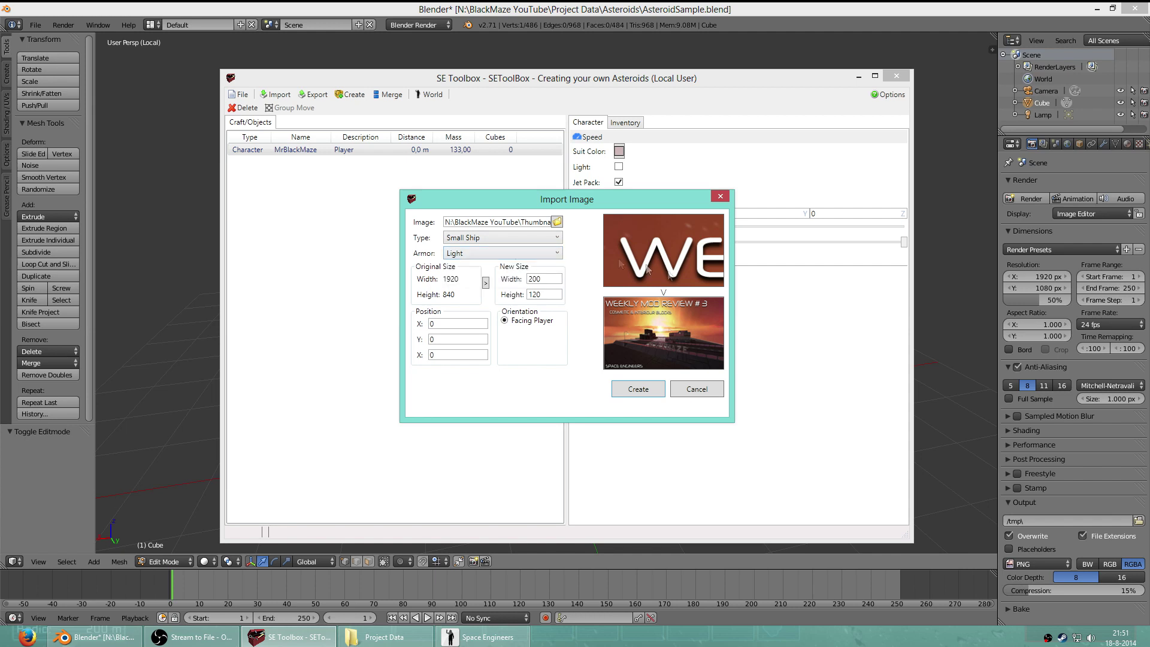
pyautogui.click(638, 390)
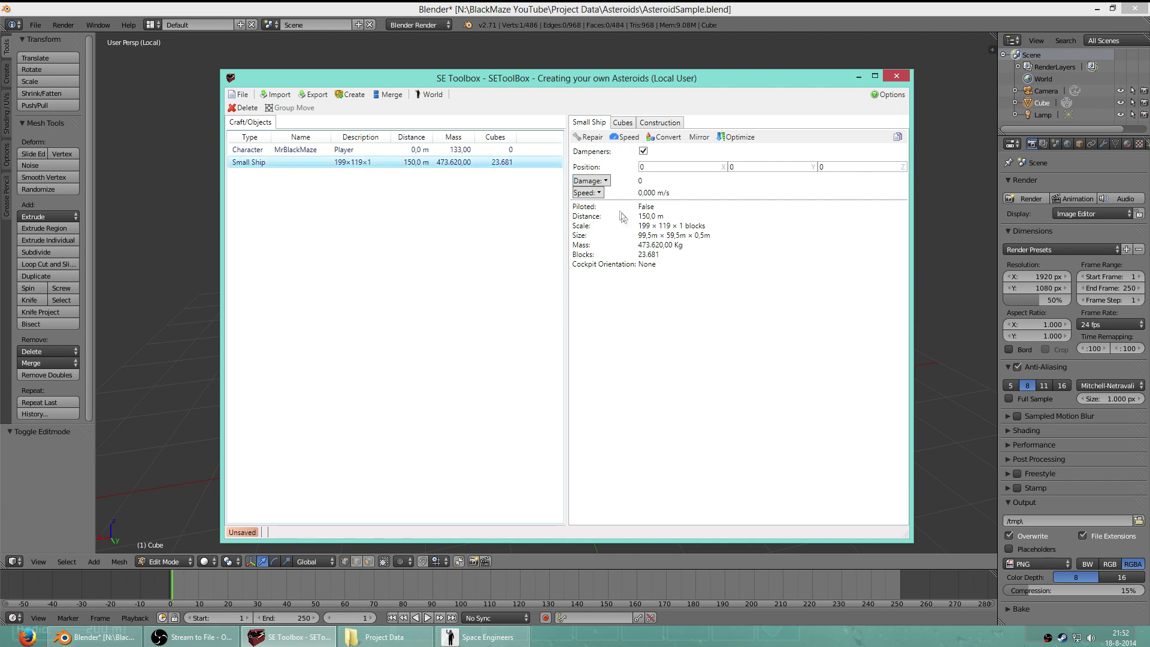
pyautogui.click(239, 94)
pyautogui.click(250, 112)
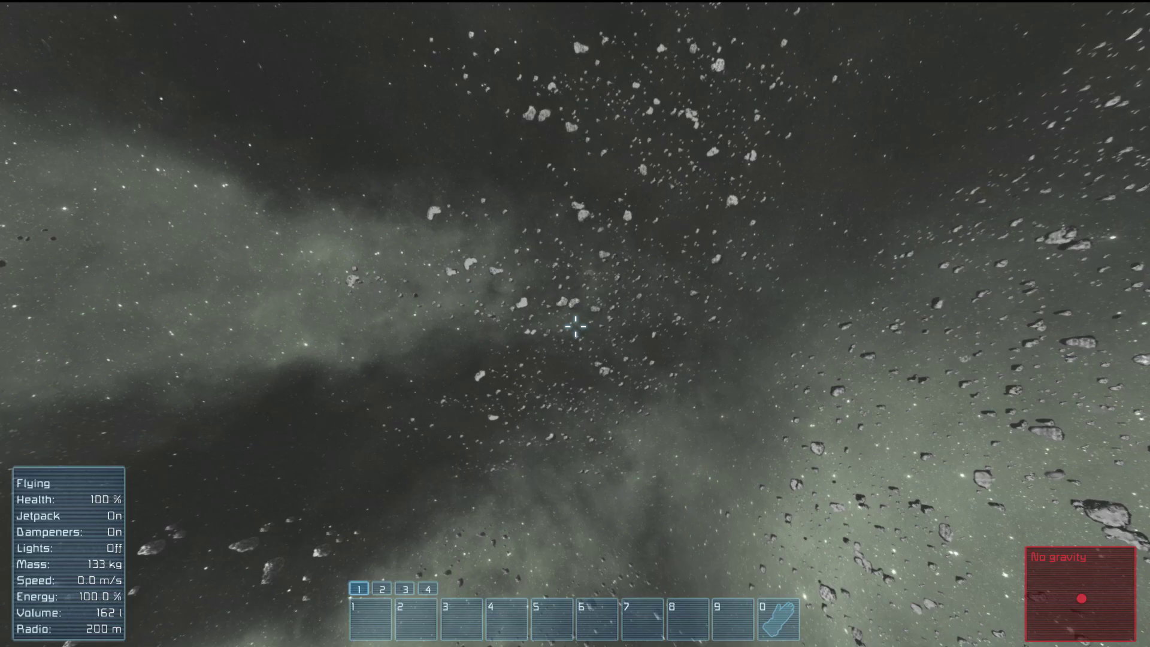
# Step: Switch to Space Engineers, quick-load the saved world, and fly toward the imported image
pyautogui.press('BackSpace')
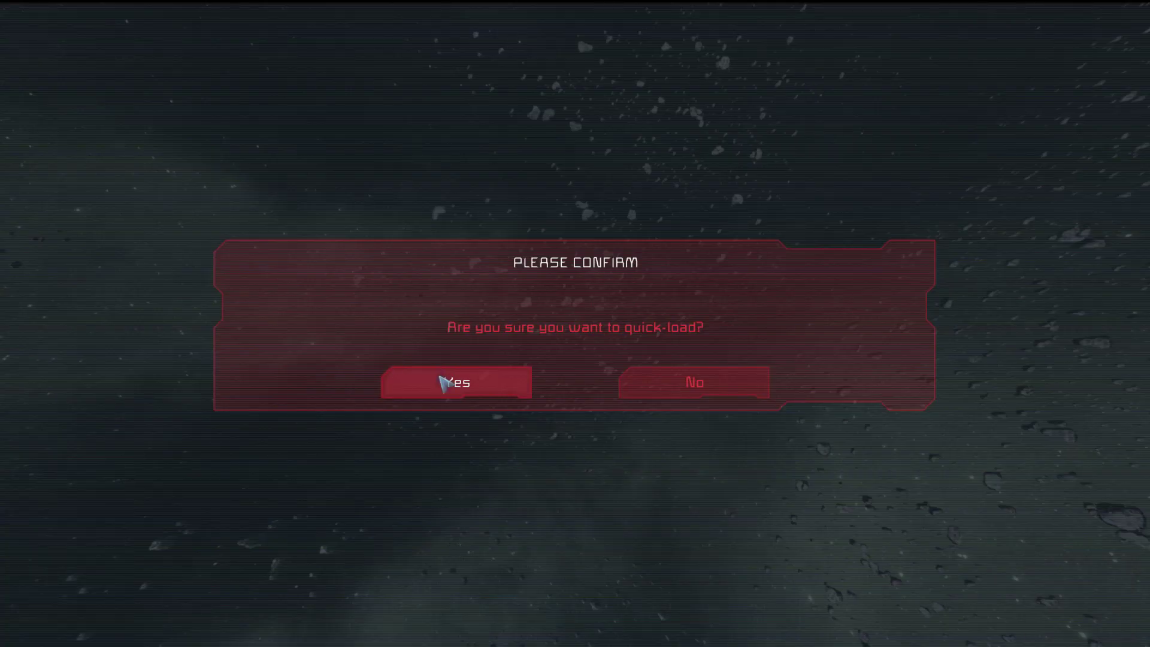
pyautogui.click(459, 383)
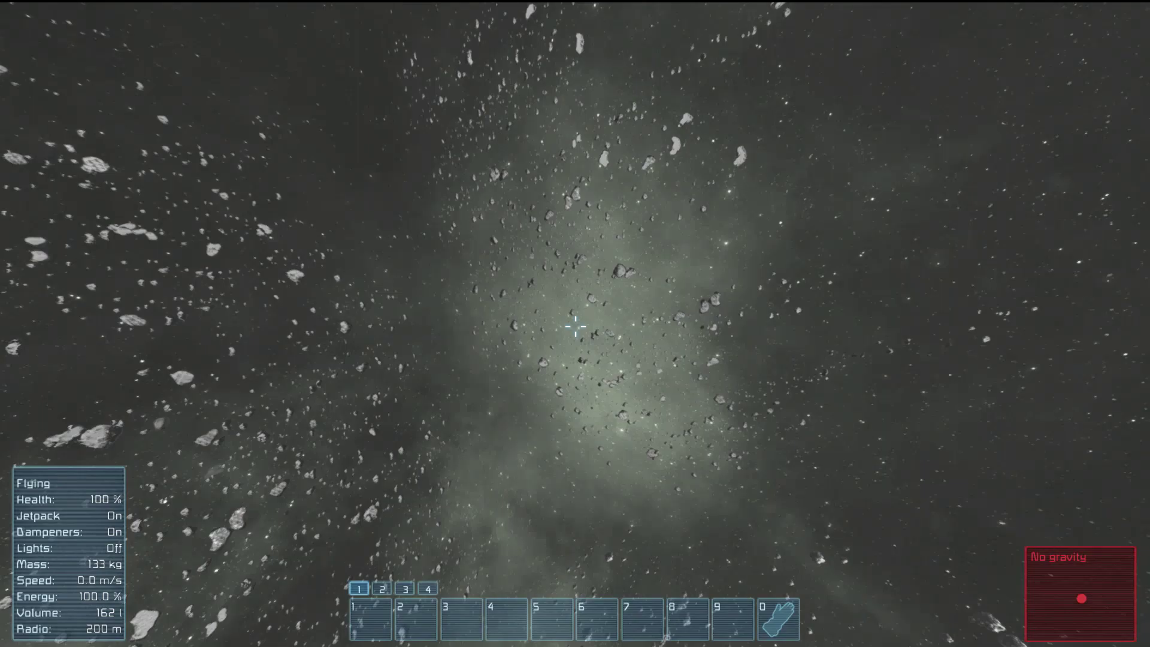
pyautogui.press('F5')
pyautogui.click(484, 386)
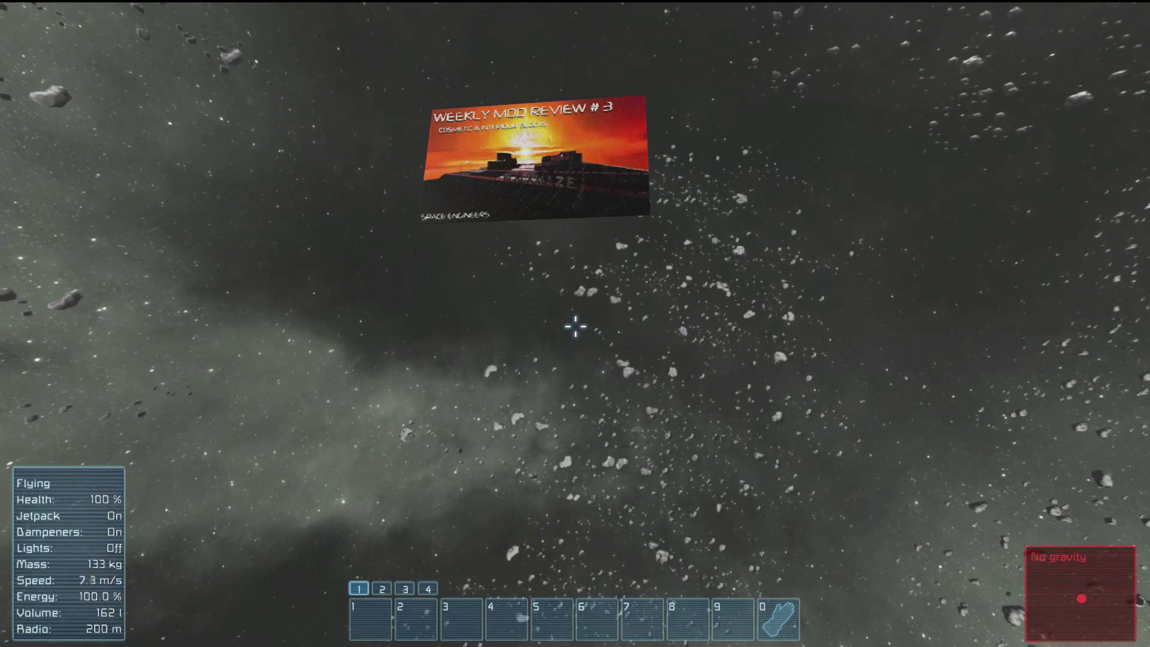
pyautogui.press('w')
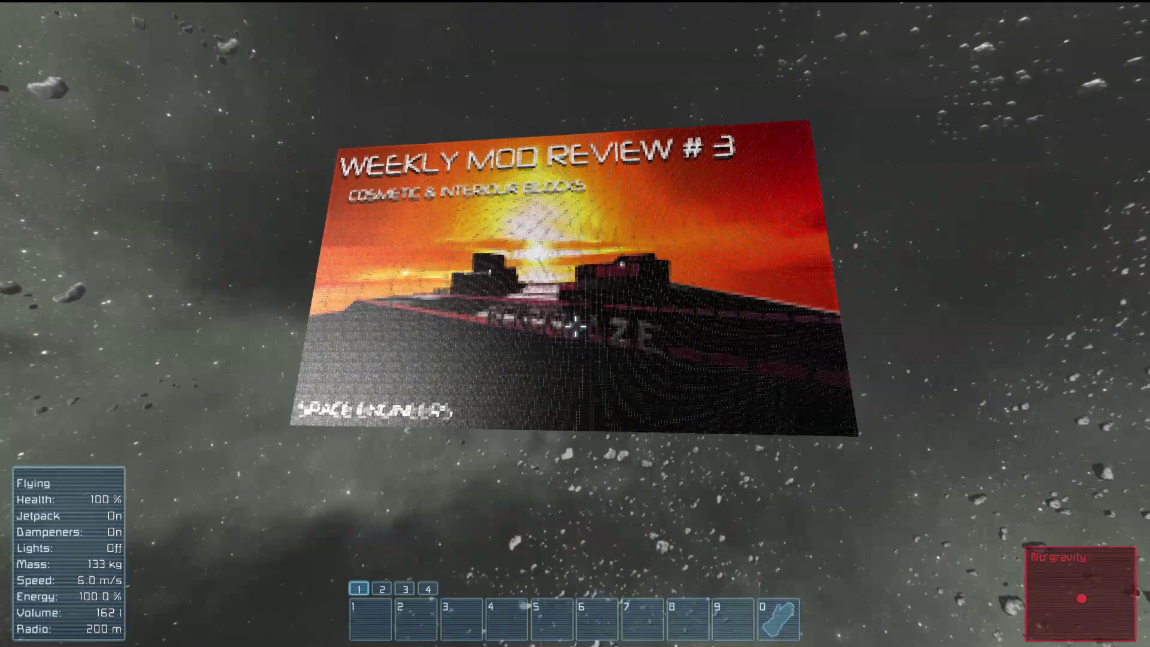
# Step: Fly around the imported image ship to examine it from the front and from an angle
pyautogui.press('w')
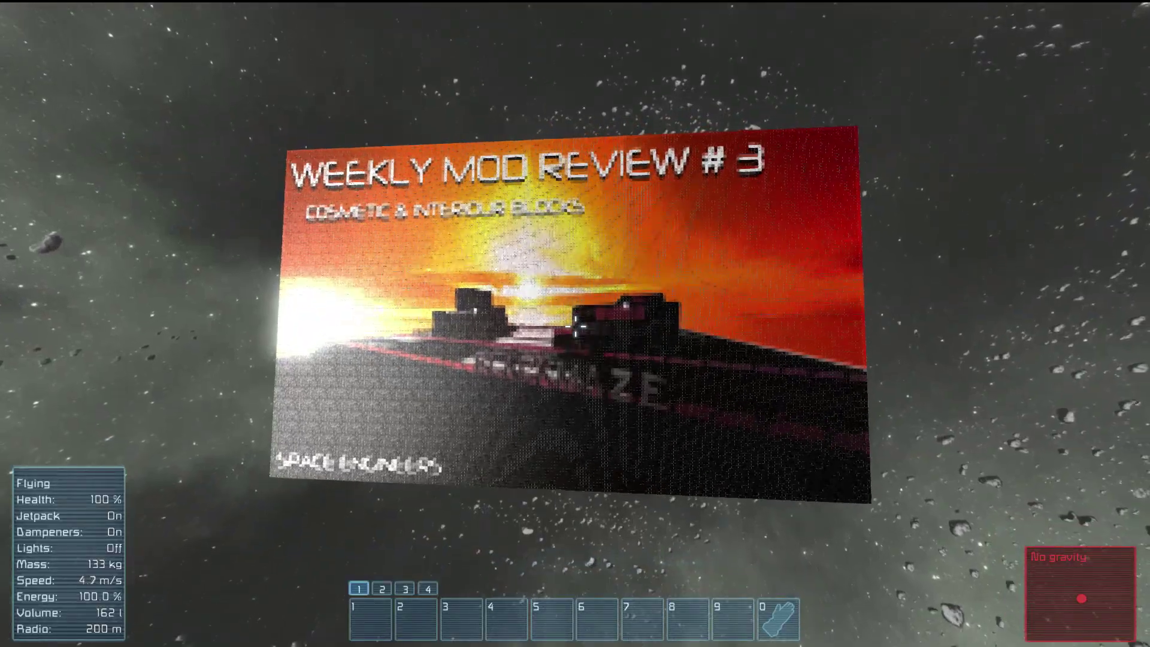
pyautogui.press('a')
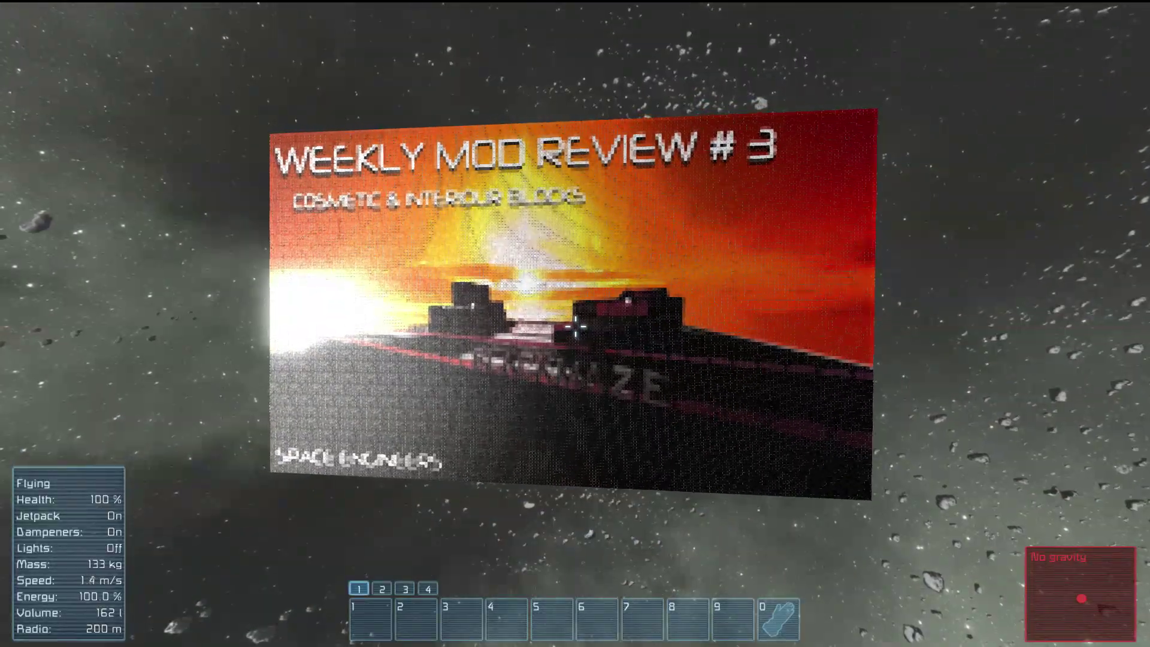
pyautogui.press('a')
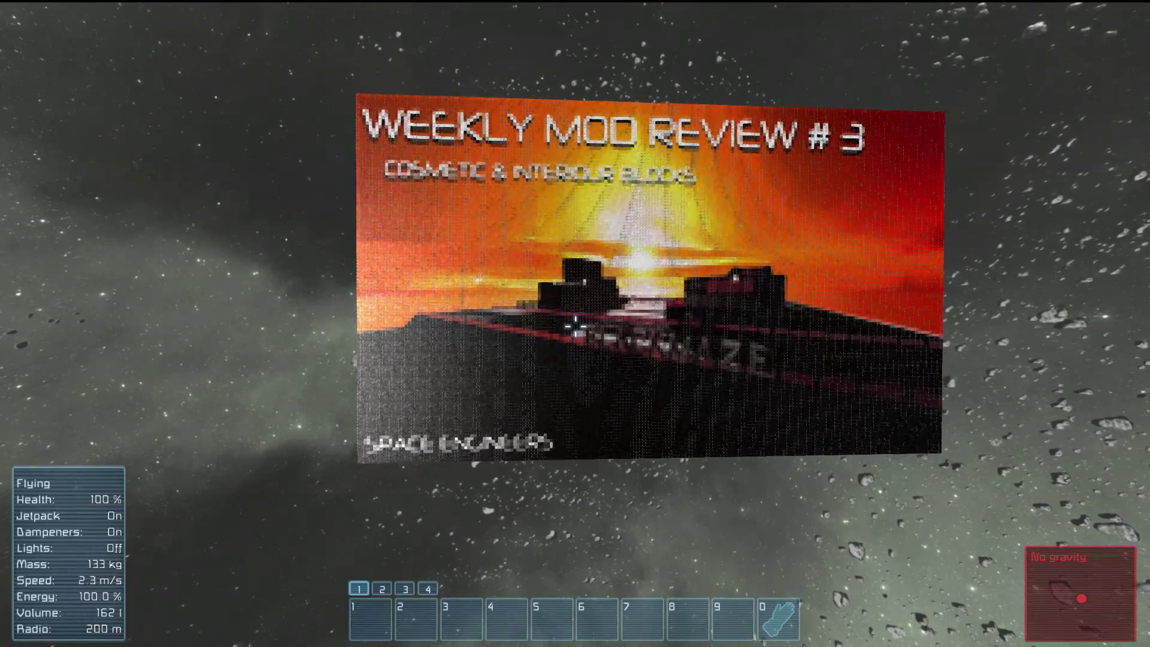
pyautogui.press('w')
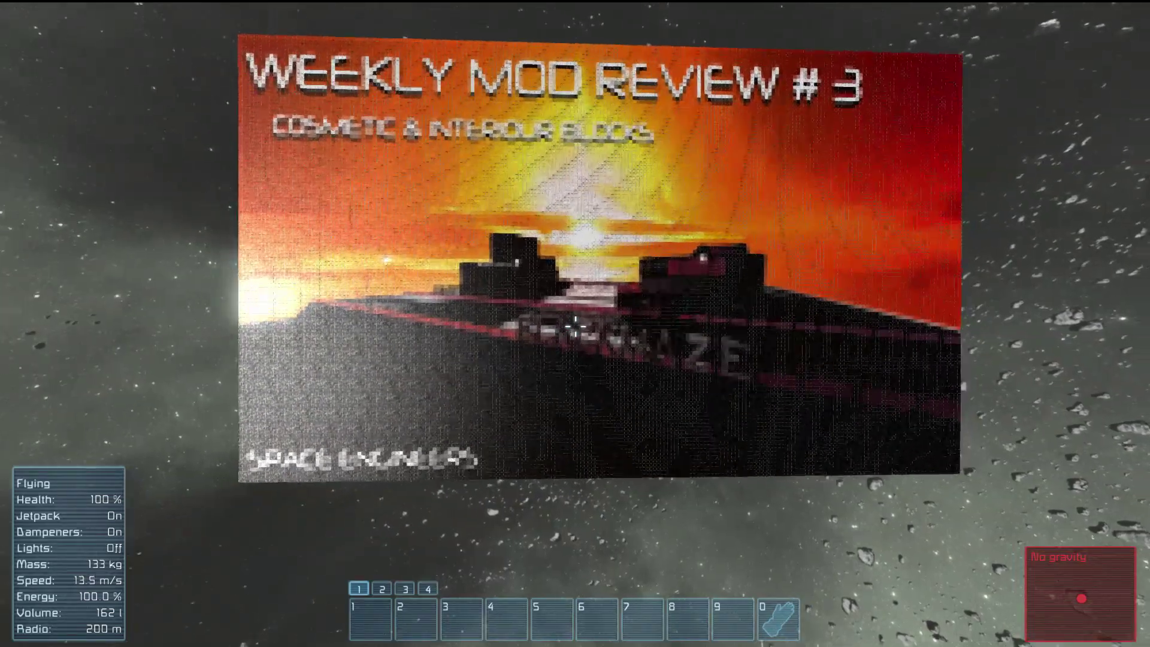
pyautogui.press('d')
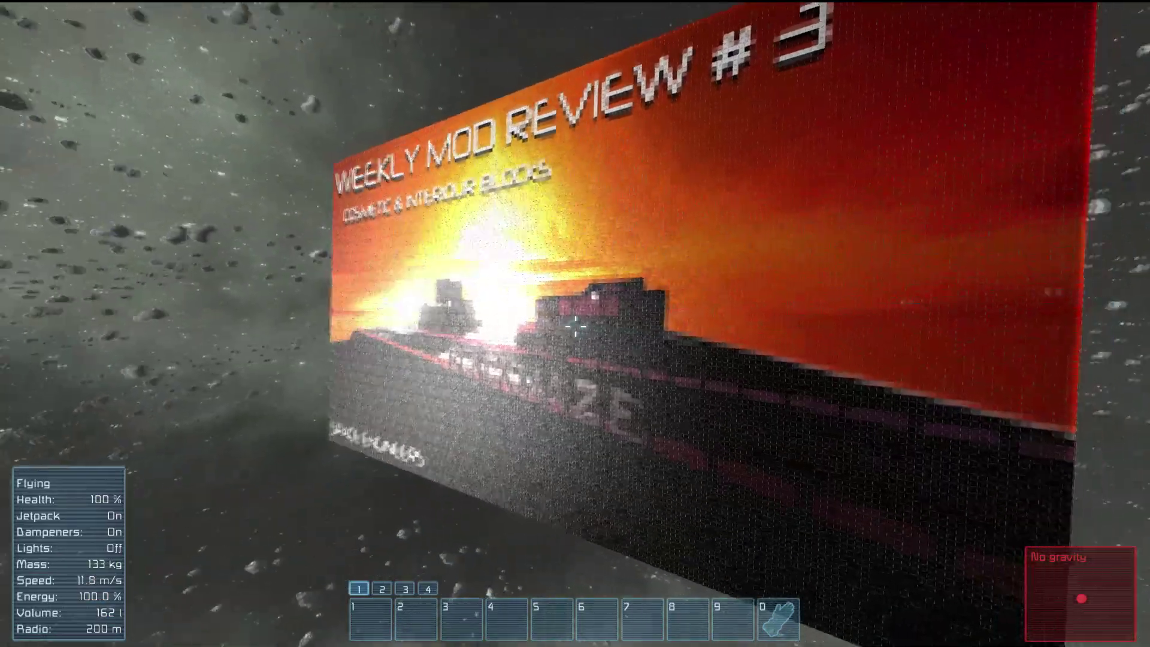
pyautogui.press('s')
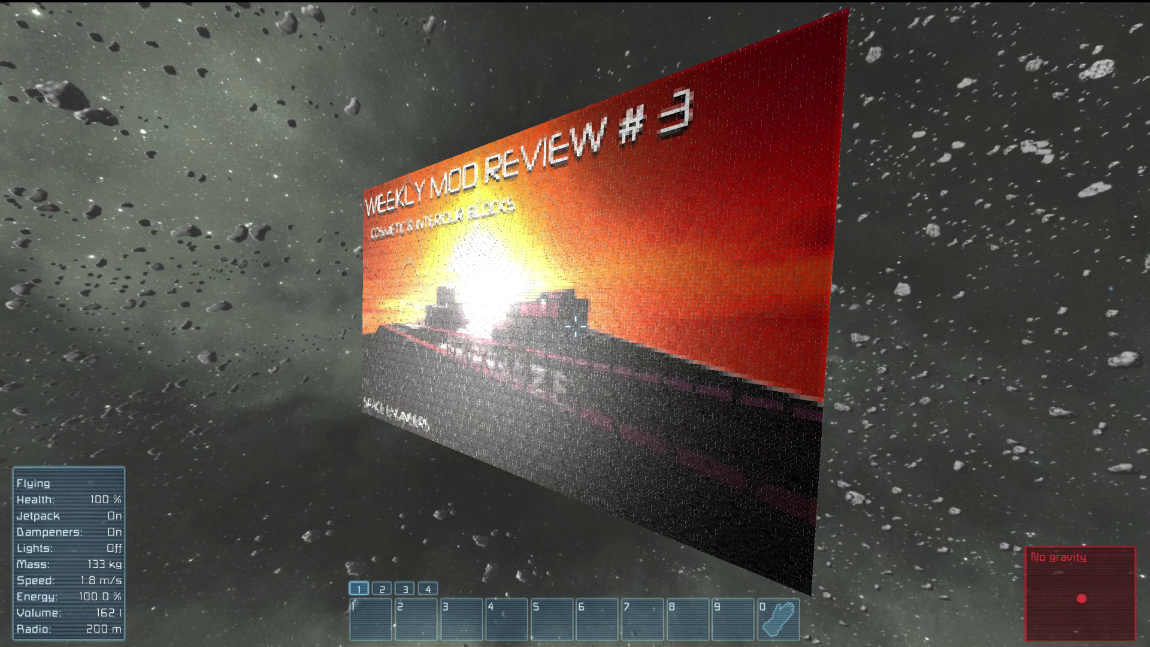
# Step: Paste a second copy of the image ship beside the original and fly between the two
pyautogui.hotkey('ctrl', 'v')
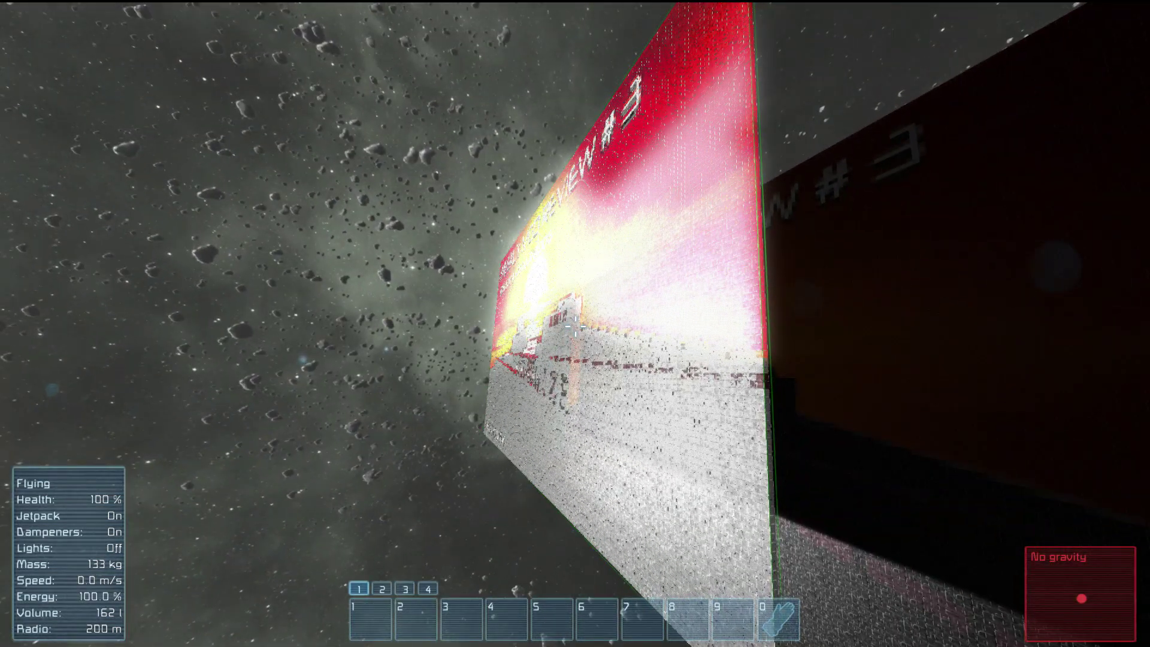
pyautogui.click(575, 326)
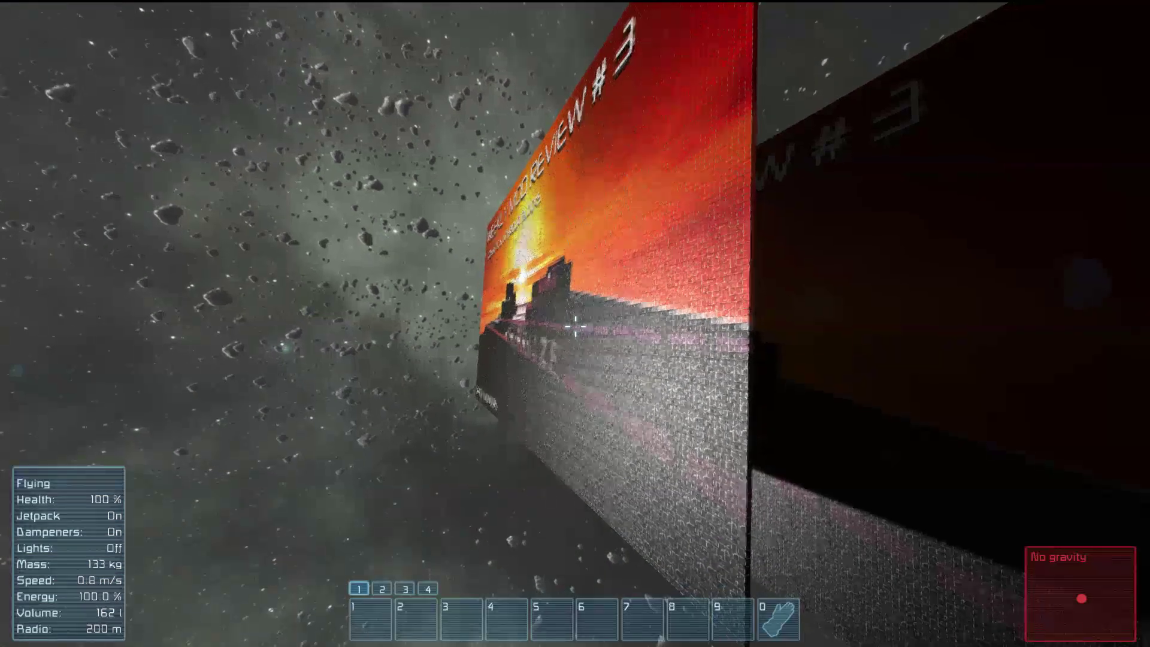
pyautogui.press('d')
pyautogui.press('d')
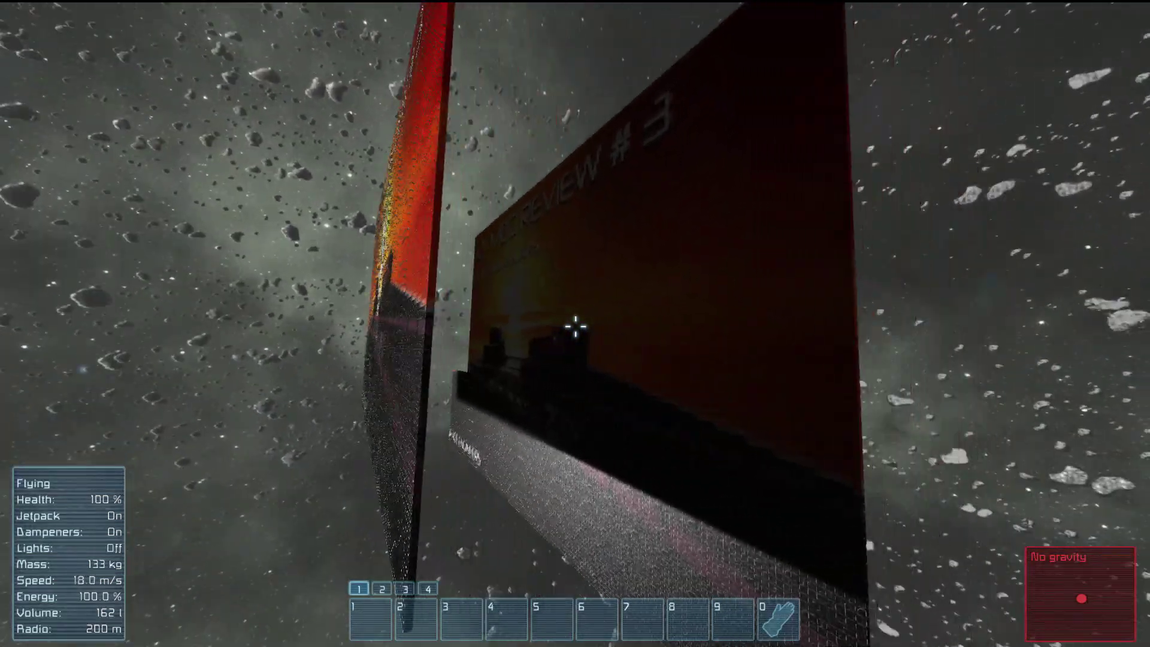
pyautogui.press('w')
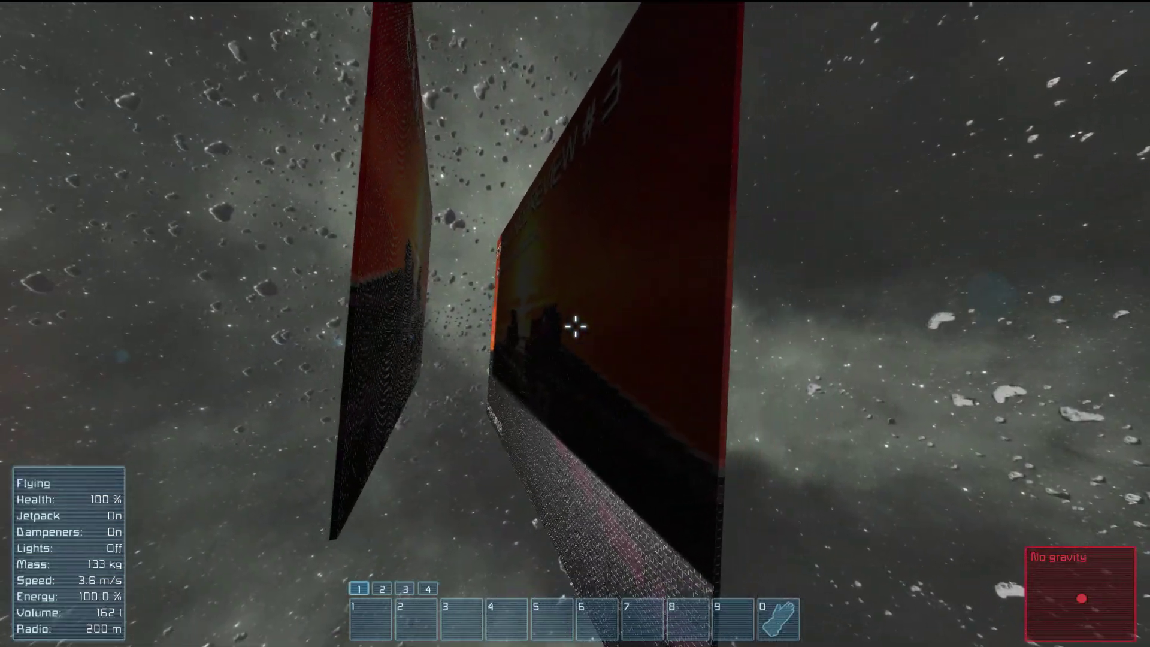
pyautogui.press('a')
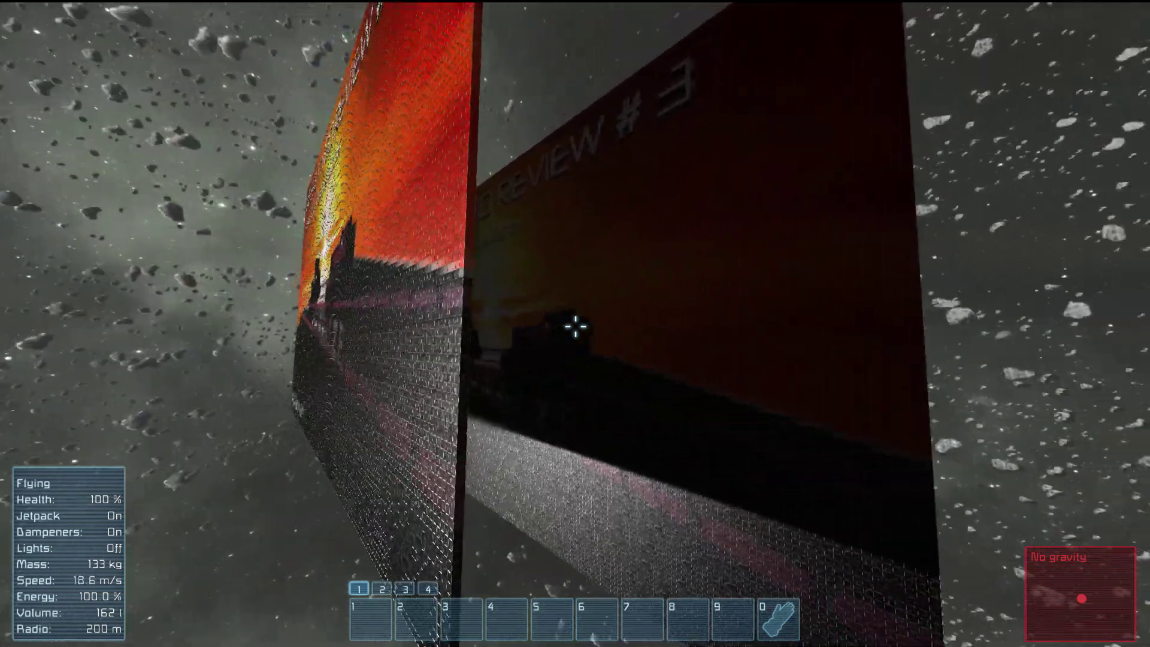
# Step: Cut both image ships out of the world
pyautogui.hotkey('ctrl', 'x')
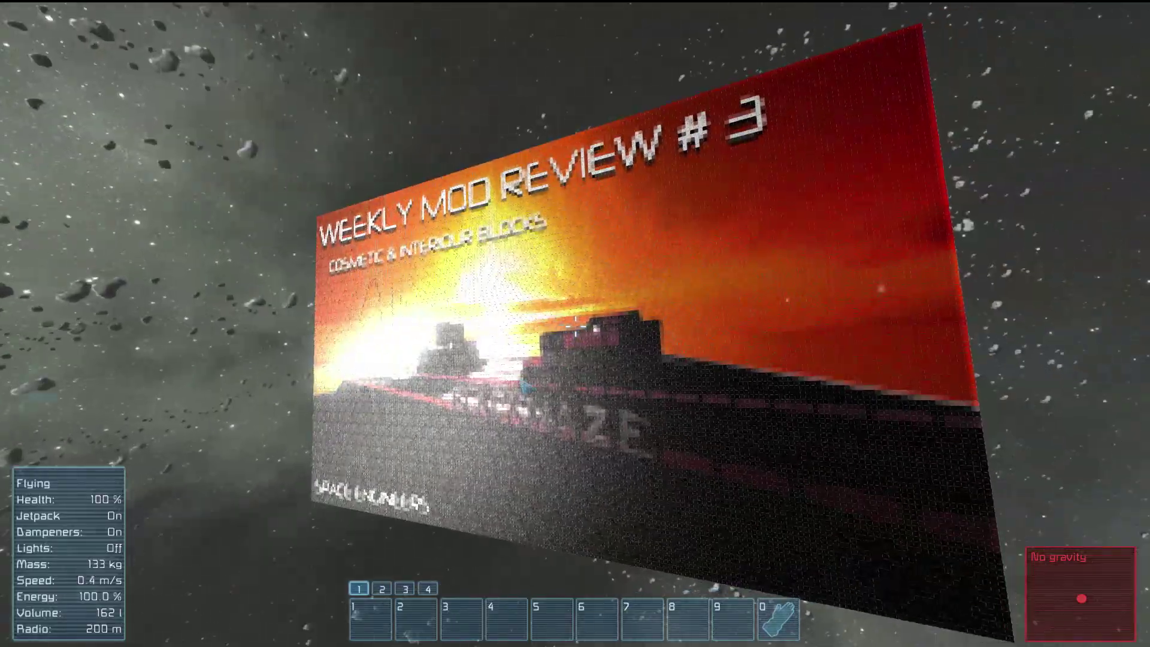
pyautogui.hotkey('ctrl', 'x')
pyautogui.click(477, 387)
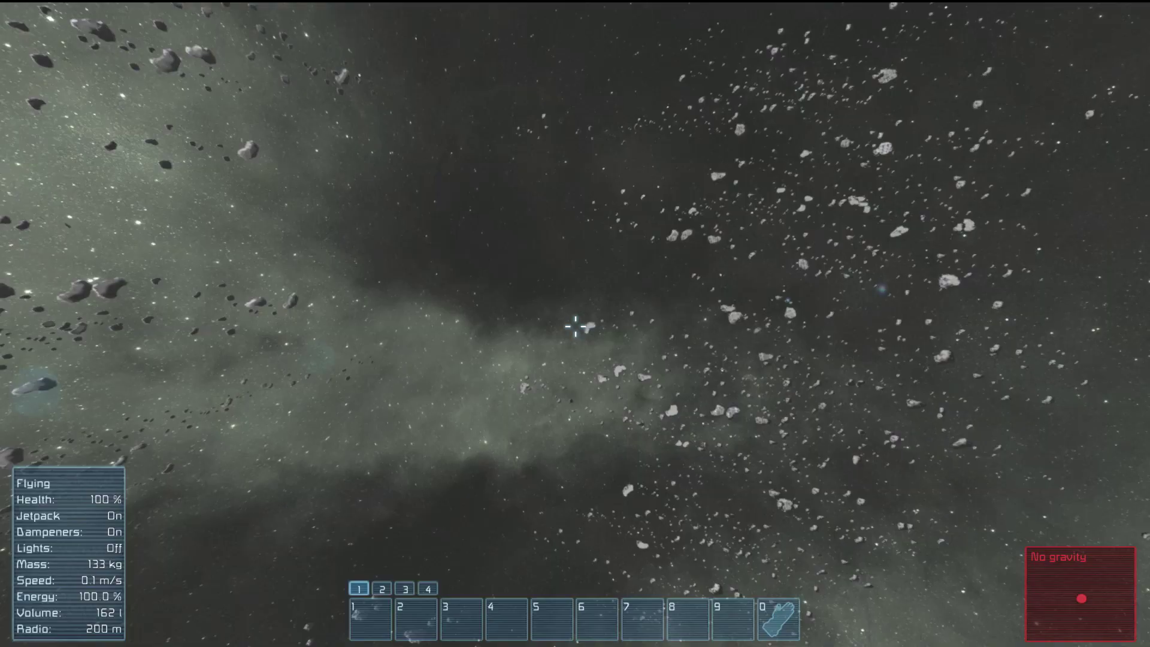
# Step: Save the game world, switch to SE Toolbox and reload the world there
pyautogui.press('Escape')
pyautogui.click(139, 442)
pyautogui.click(476, 384)
pyautogui.hotkey('alt', 'Tab')
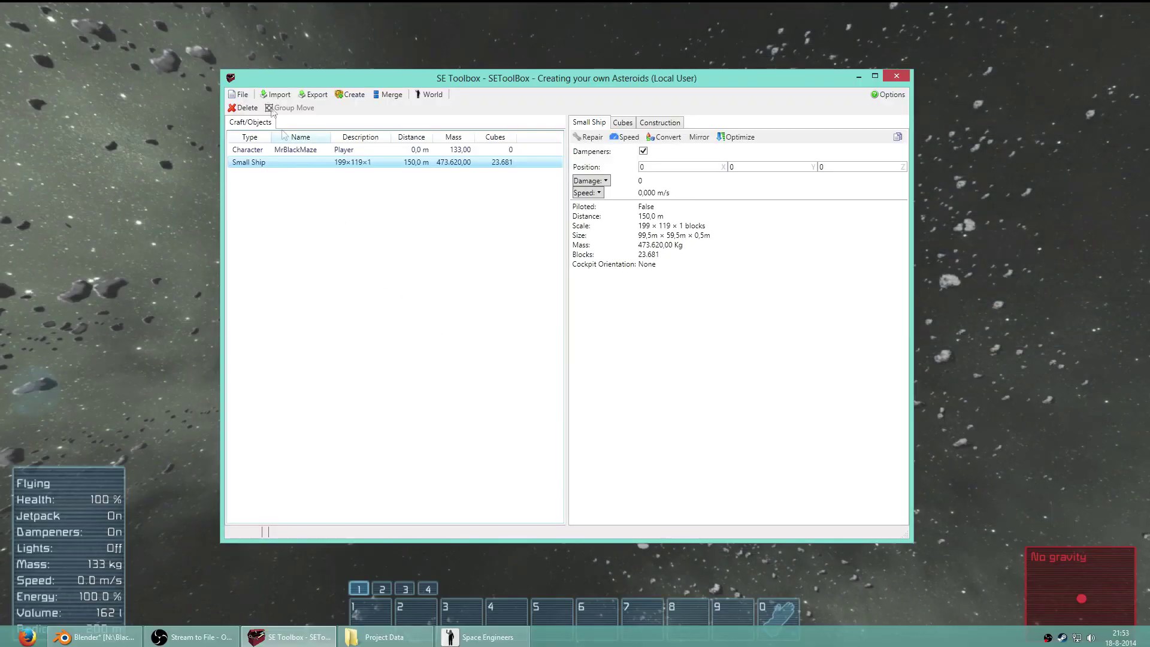
pyautogui.click(240, 94)
pyautogui.click(260, 139)
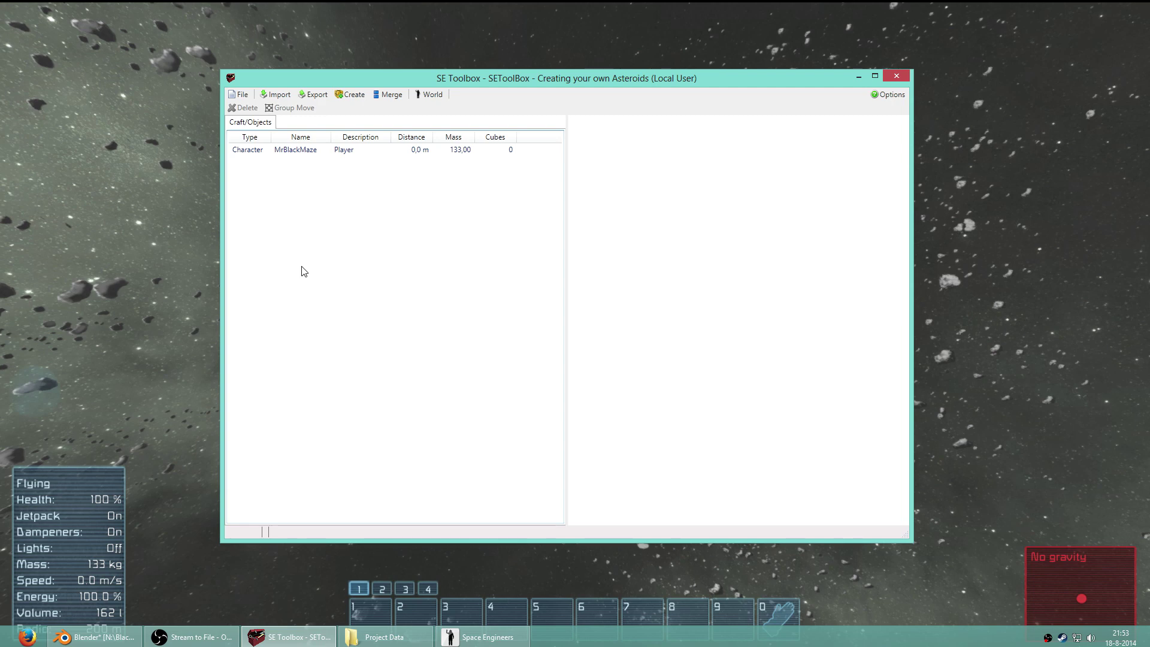
# Step: Start a 3D model import and set its type to Asteroid
pyautogui.click(283, 95)
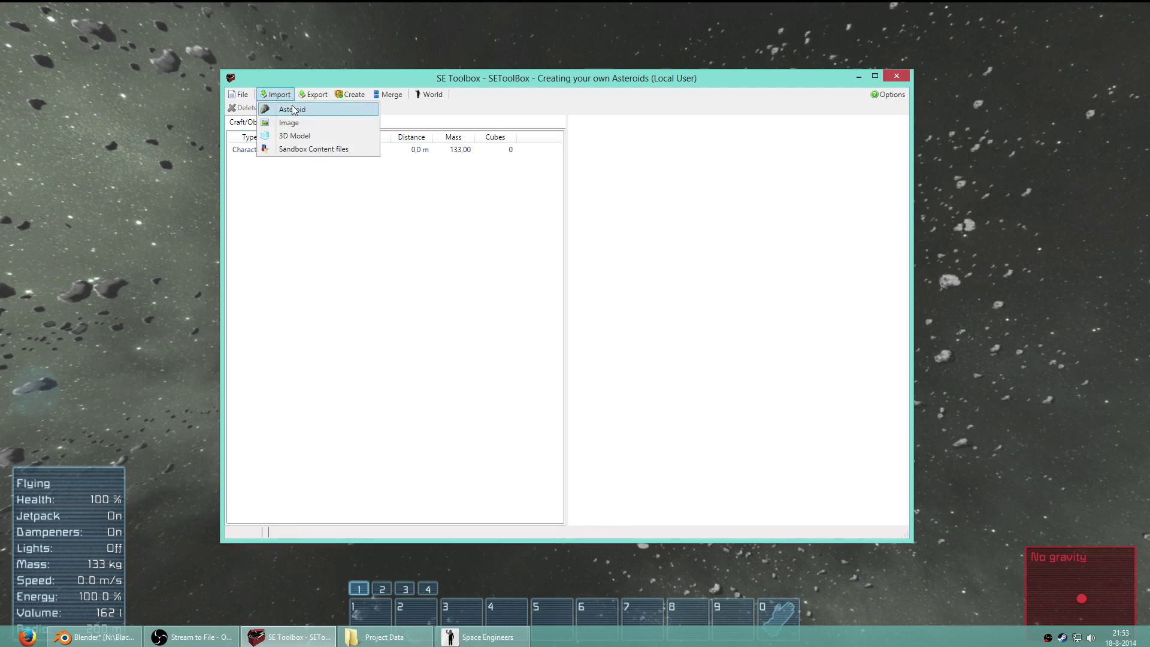
pyautogui.click(293, 137)
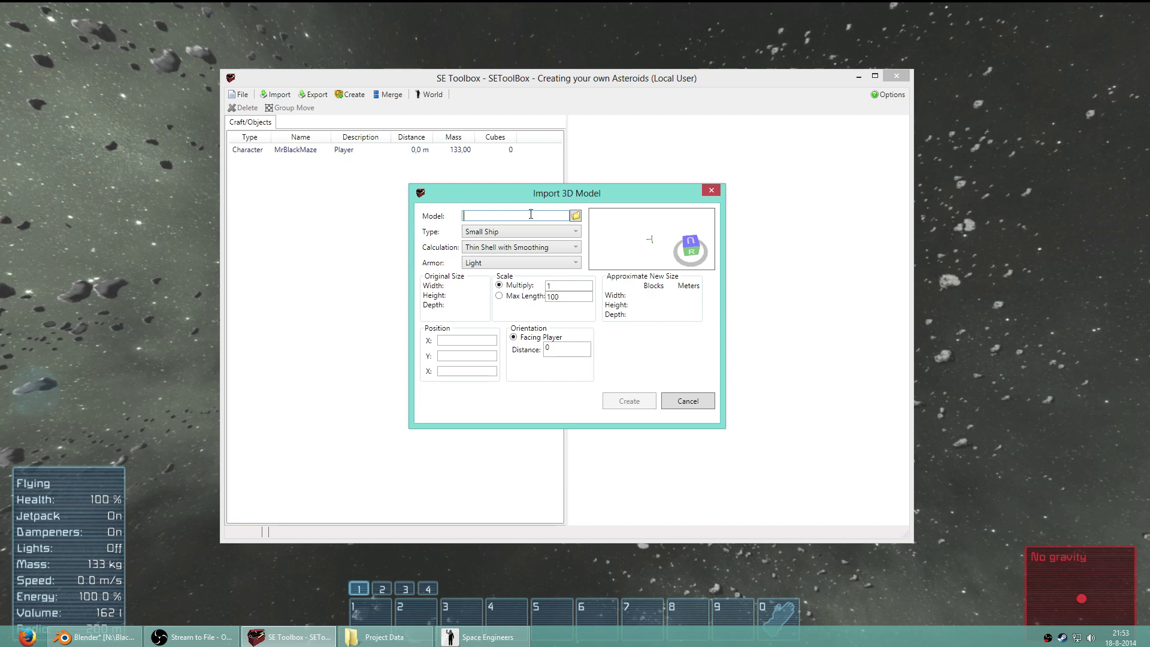
pyautogui.click(469, 233)
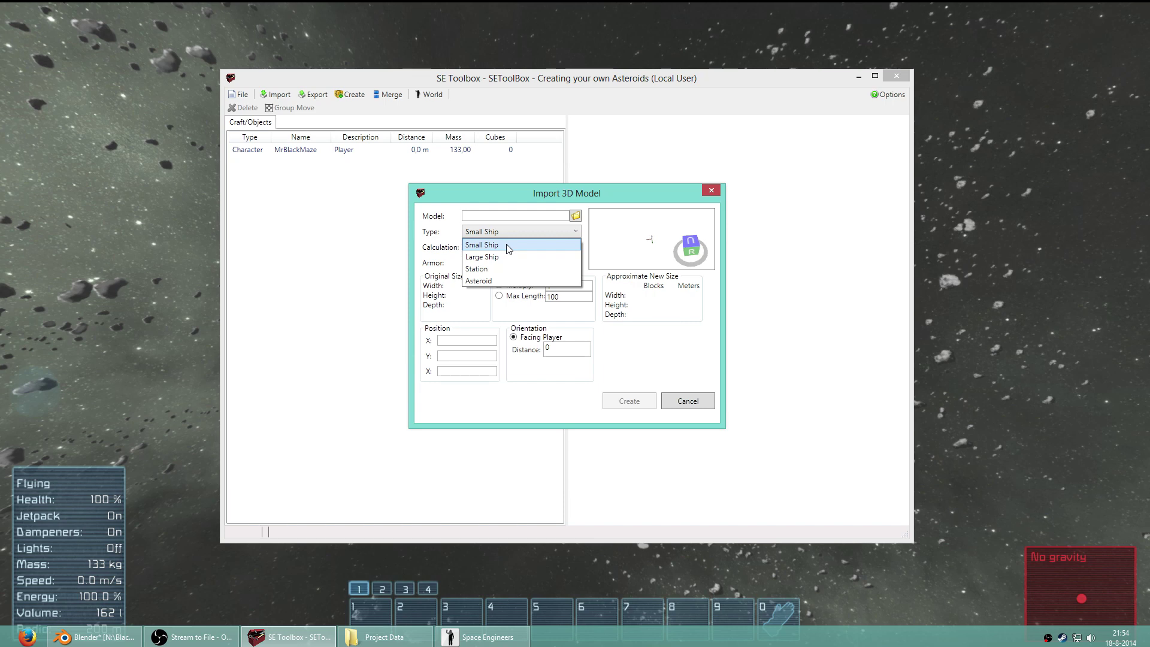
pyautogui.click(497, 282)
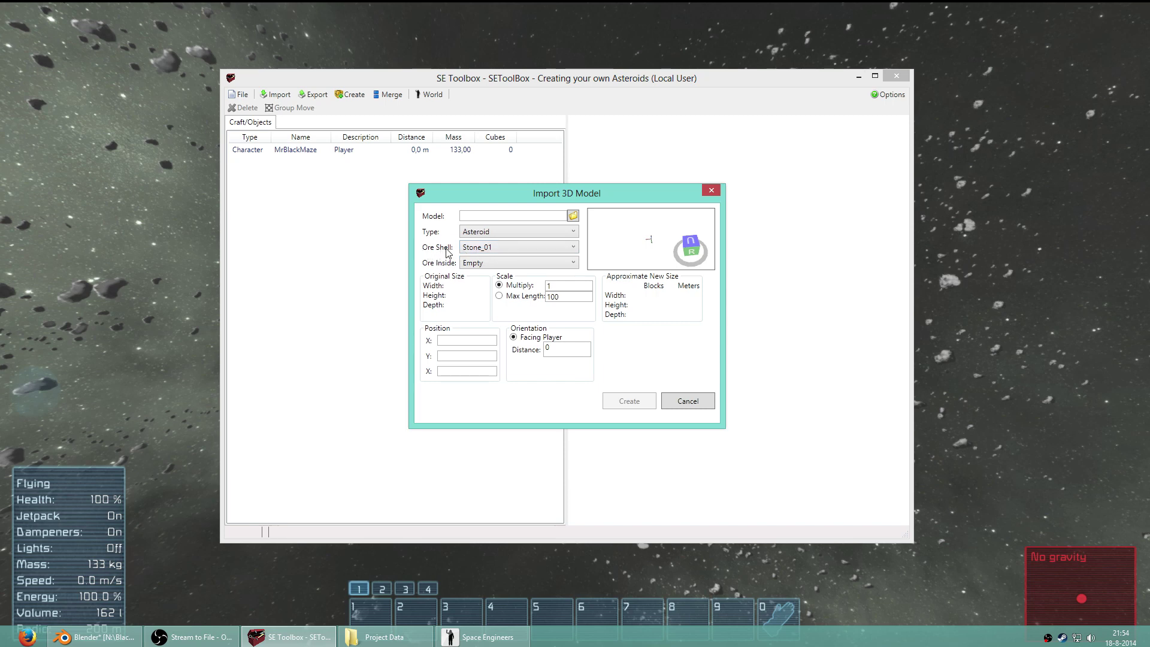
# Step: Set the asteroid's ore shell to Stone_05 and its ore inside to Gold_01
pyautogui.click(486, 267)
pyautogui.click(512, 249)
pyautogui.click(511, 249)
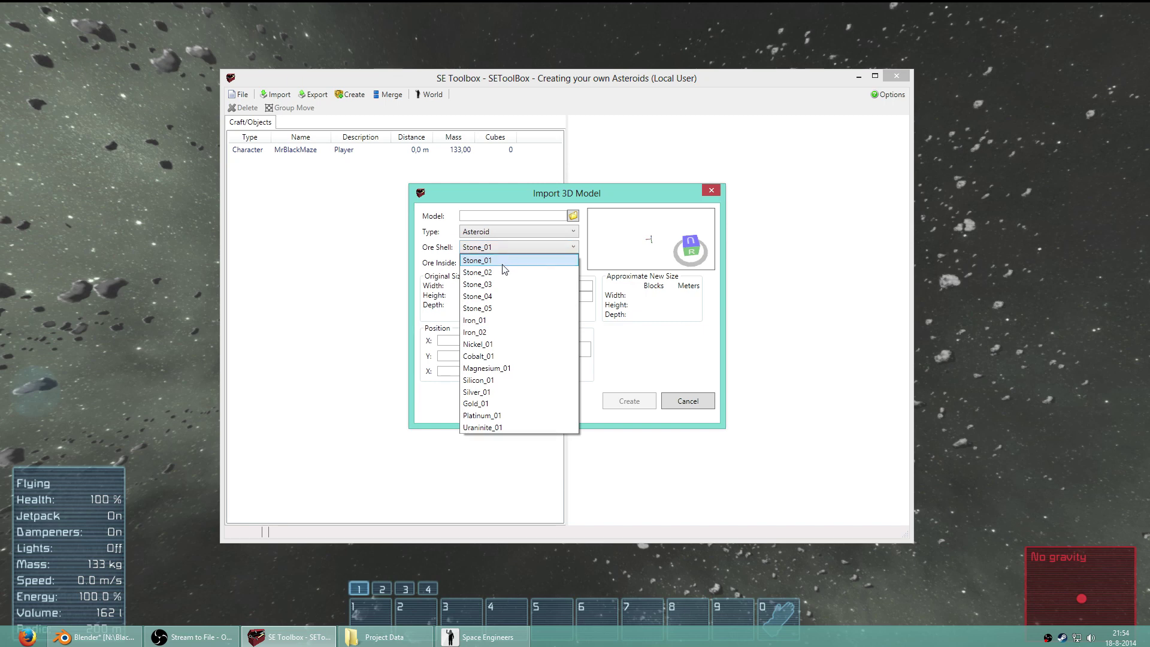
pyautogui.click(501, 308)
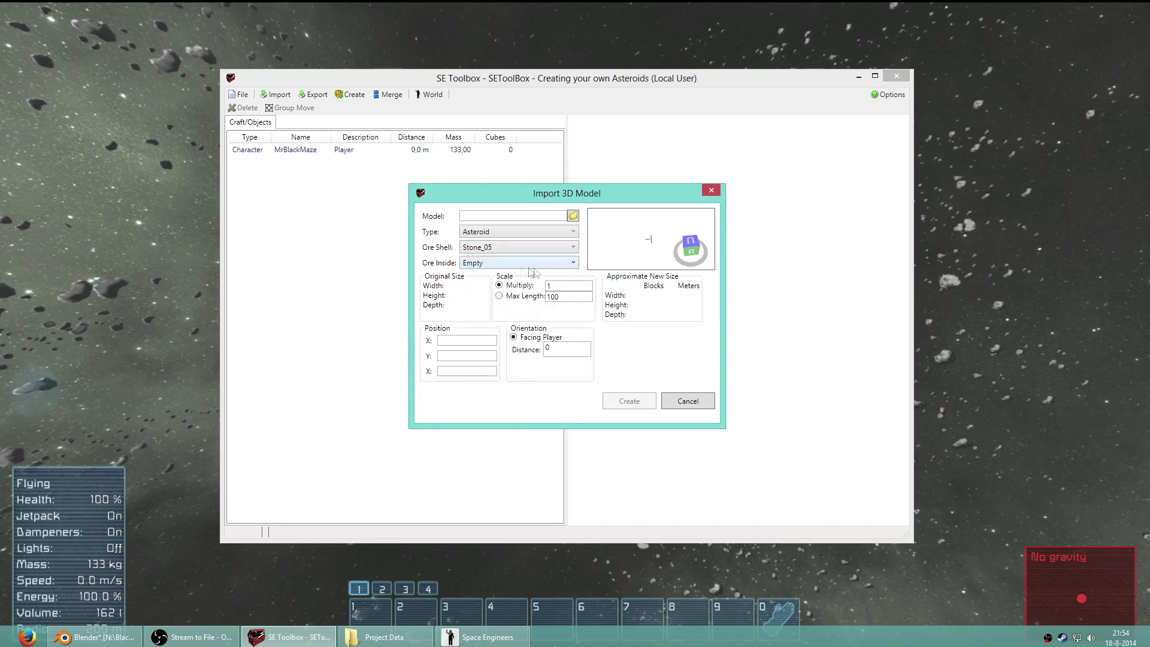
pyautogui.click(507, 247)
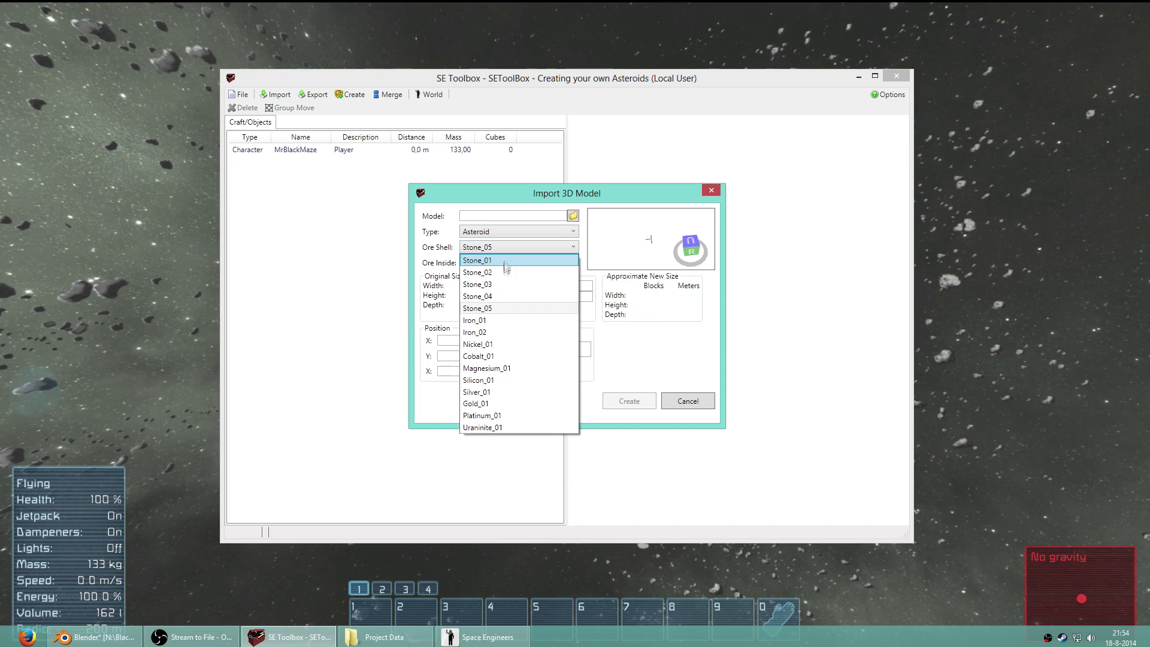
pyautogui.click(500, 308)
pyautogui.click(497, 252)
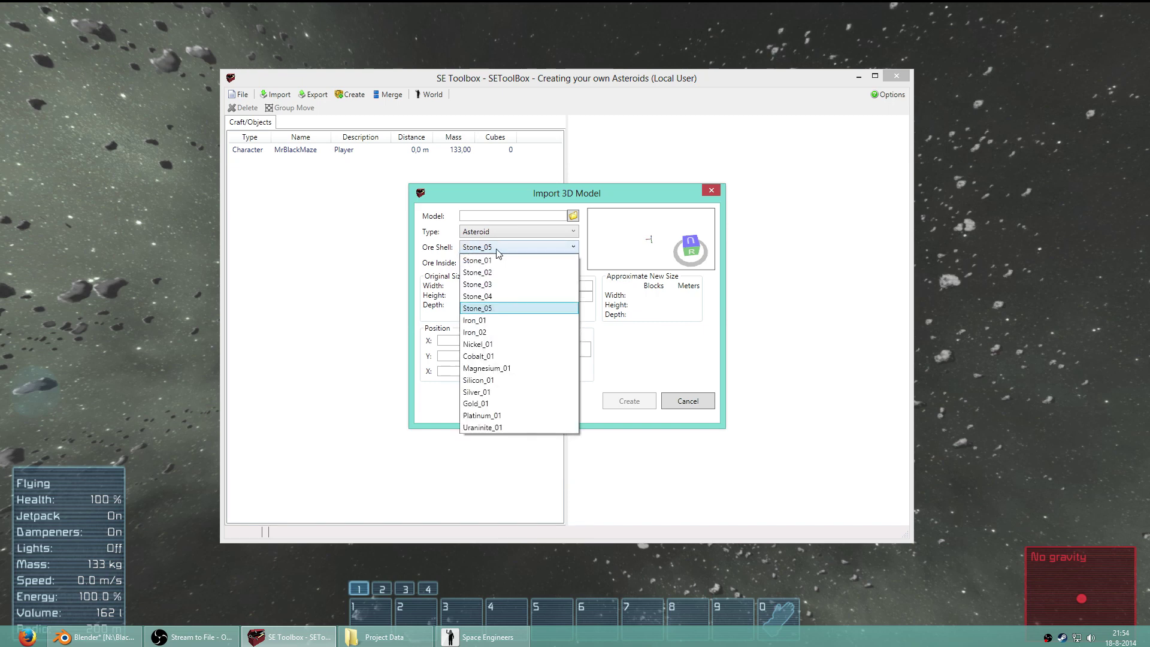
pyautogui.click(496, 251)
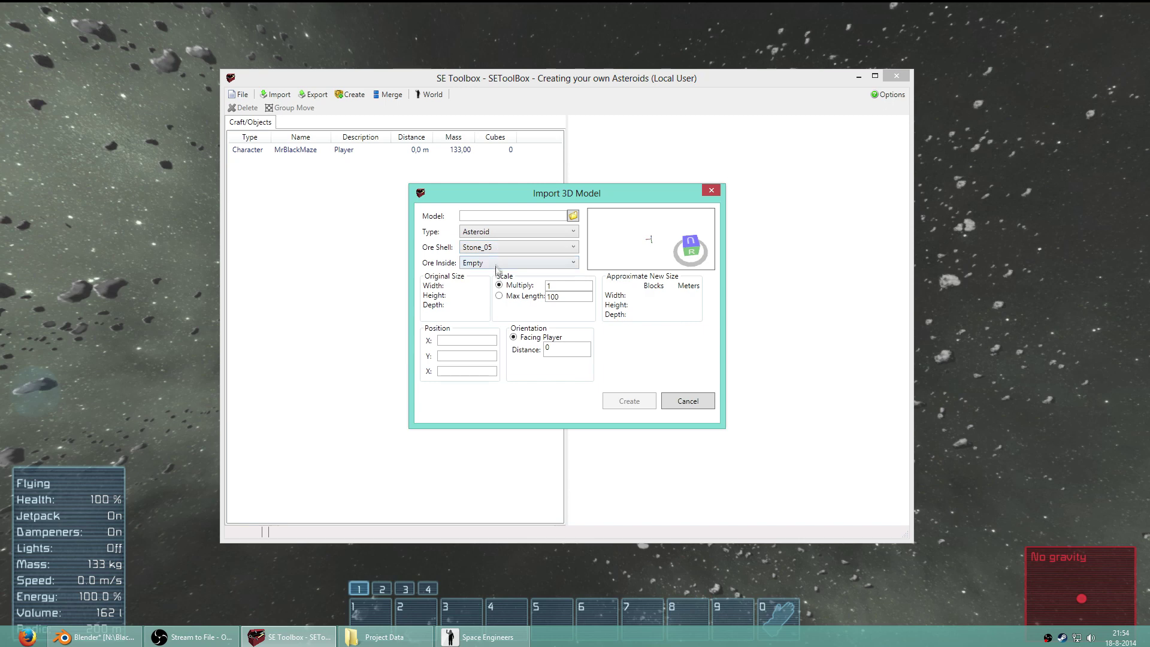
pyautogui.click(494, 264)
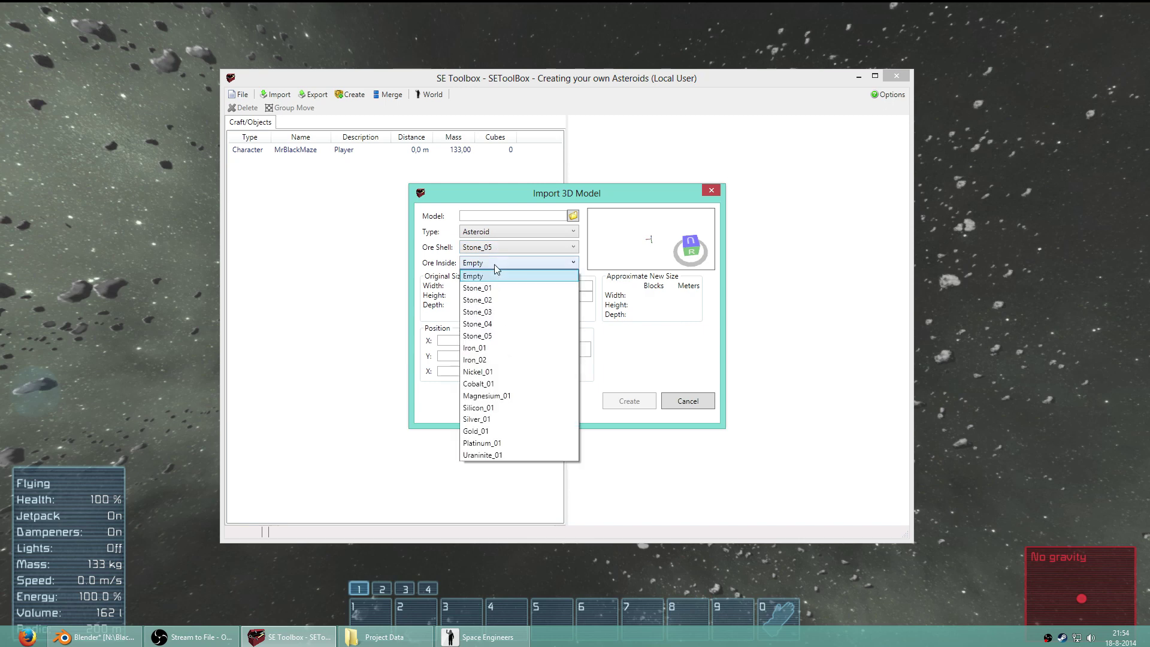
pyautogui.click(480, 431)
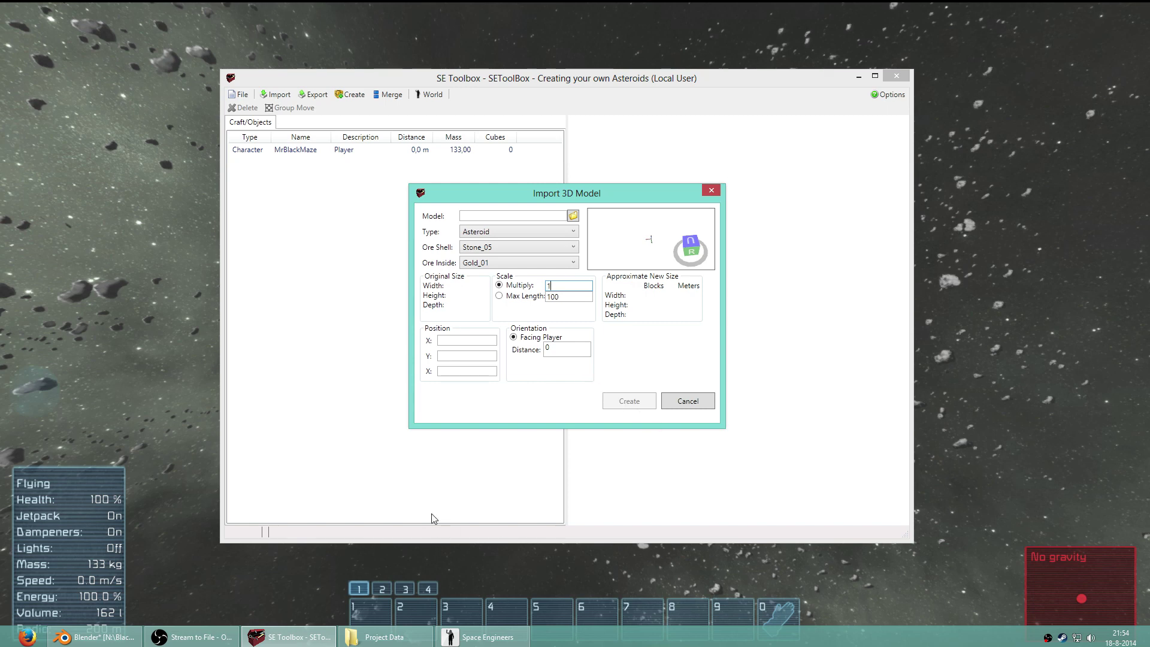
# Step: Switch to Blender and examine the subdivided cube from several sides, toggling Edit Mode off and back on
pyautogui.click(120, 637)
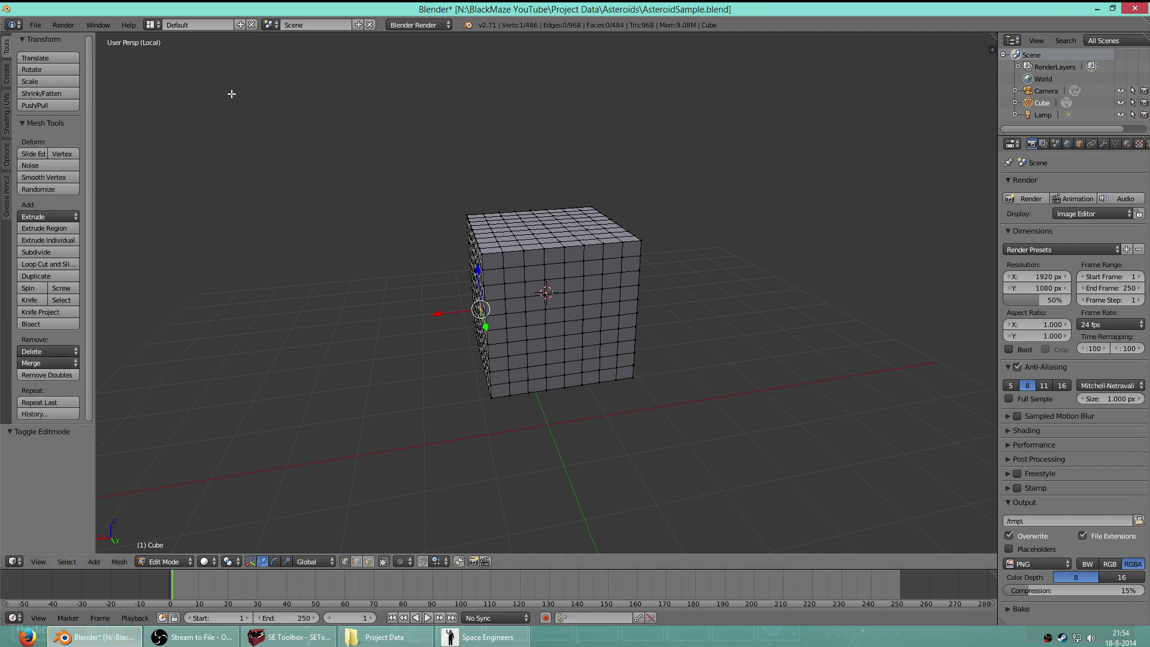
pyautogui.moveTo(248, 152); pyautogui.dragTo(461, 166)
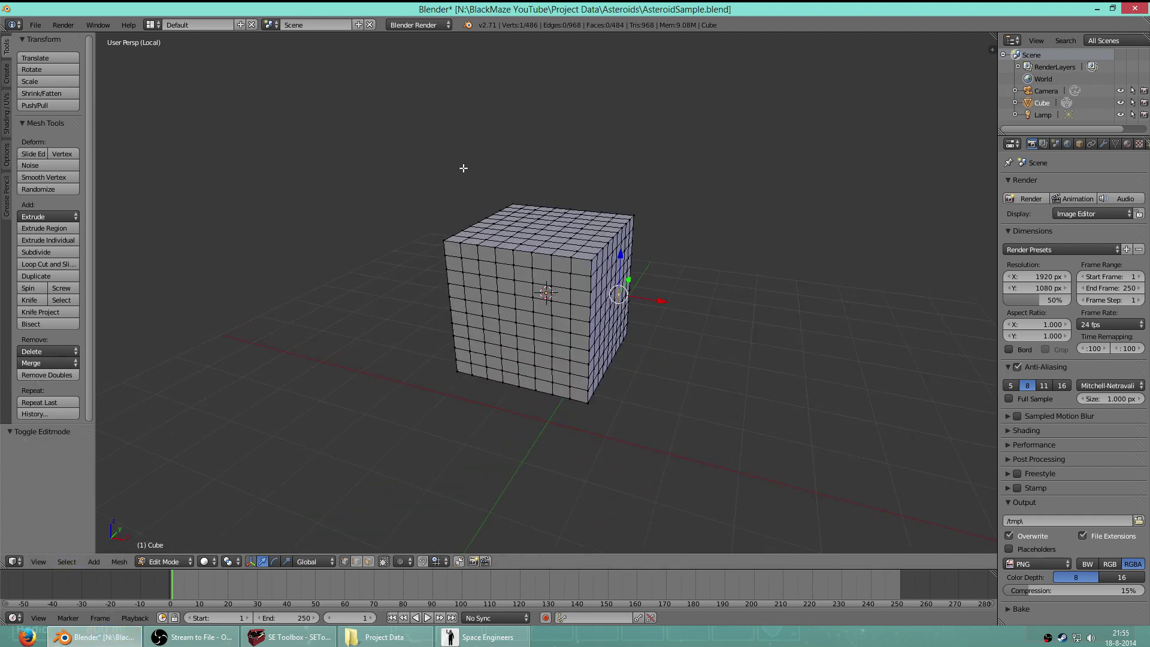
pyautogui.moveTo(345, 217); pyautogui.dragTo(710, 224)
pyautogui.moveTo(683, 188); pyautogui.dragTo(689, 199)
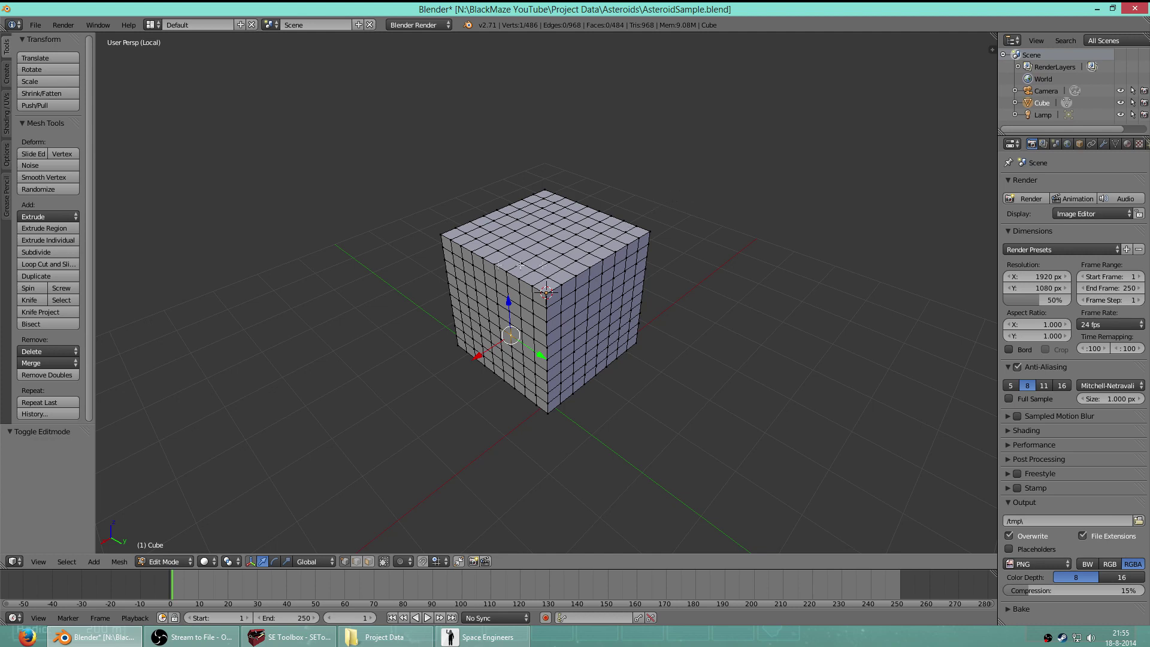
pyautogui.moveTo(372, 239); pyautogui.dragTo(644, 239)
pyautogui.press('Tab')
pyautogui.moveTo(334, 229); pyautogui.dragTo(676, 262)
pyautogui.press('Tab')
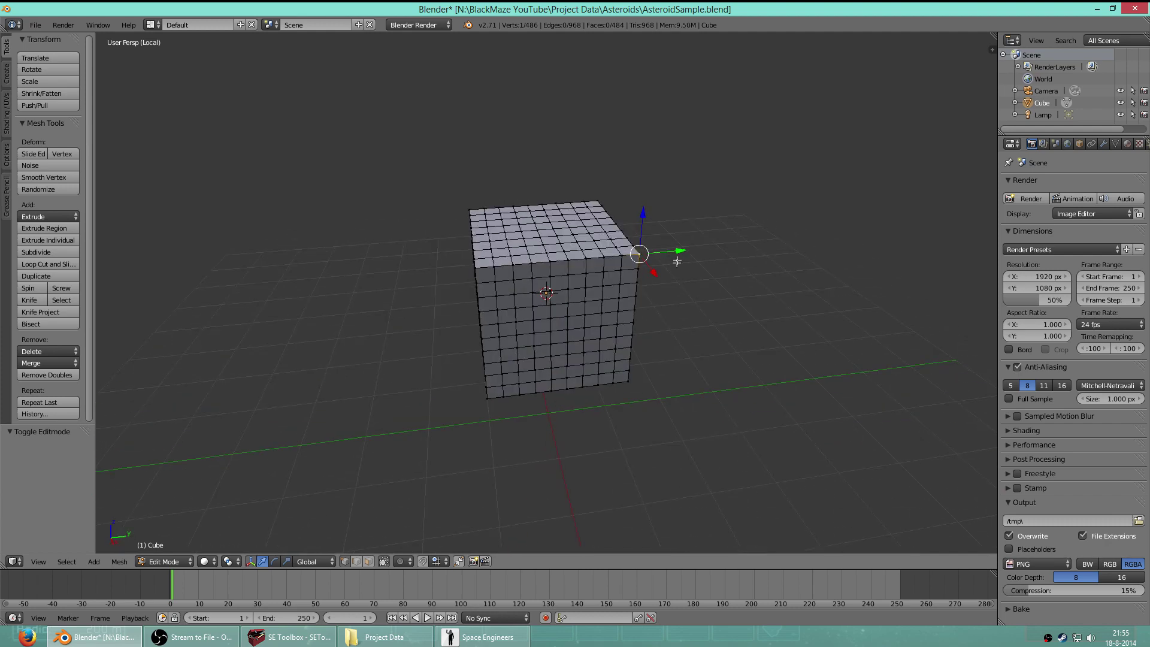
# Step: Try moving the cube's upper corner vertex 0.338 along the Y axis, and undo the move
pyautogui.press('g')
pyautogui.press('y')
pyautogui.click(703, 247)
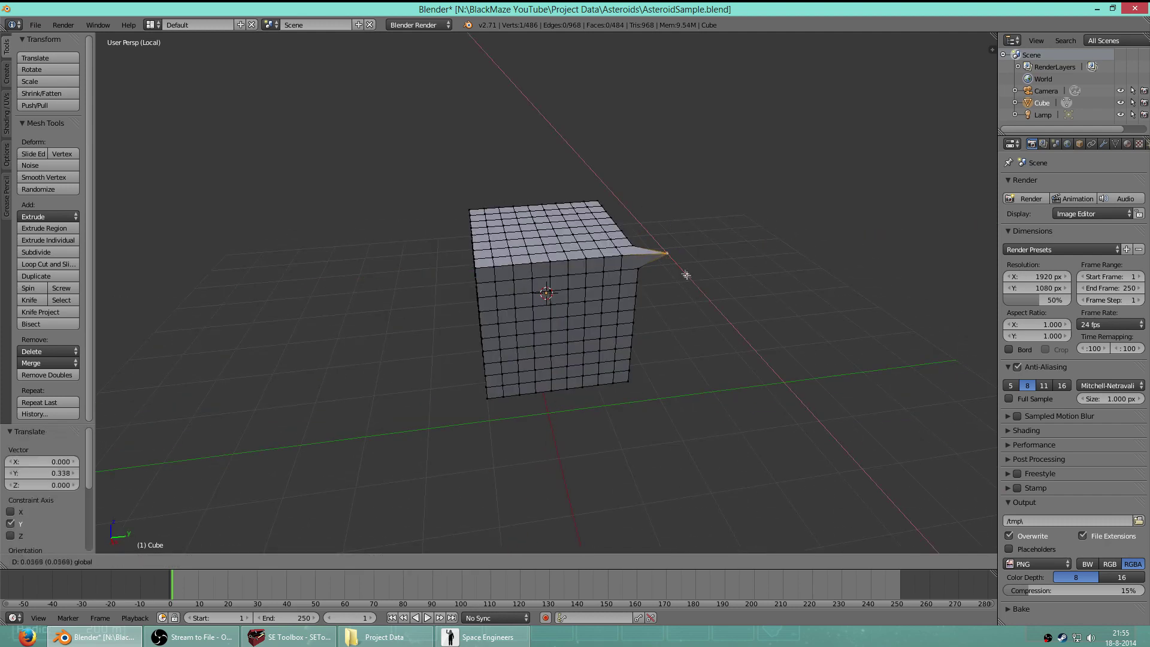
pyautogui.hotkey('ctrl', 'z')
# Step: Select a vertex inside the cube's side face, enable proportional editing and choose its falloff
pyautogui.moveTo(790, 264); pyautogui.dragTo(704, 258)
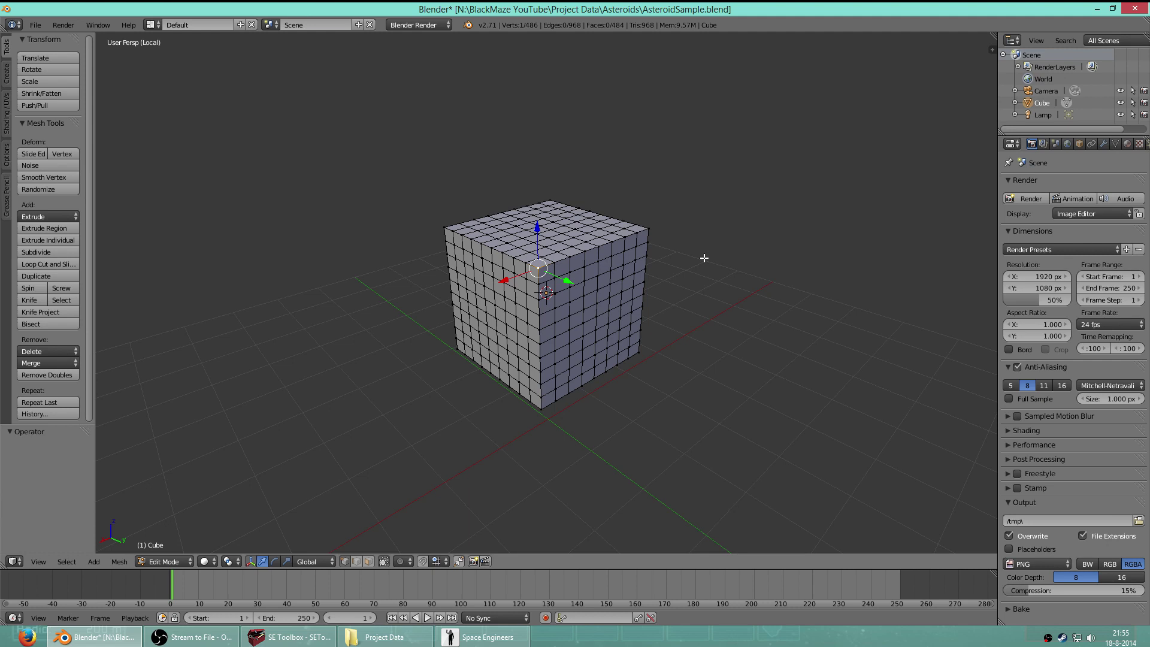
pyautogui.rightClick(484, 315)
pyautogui.moveTo(417, 321); pyautogui.dragTo(453, 298)
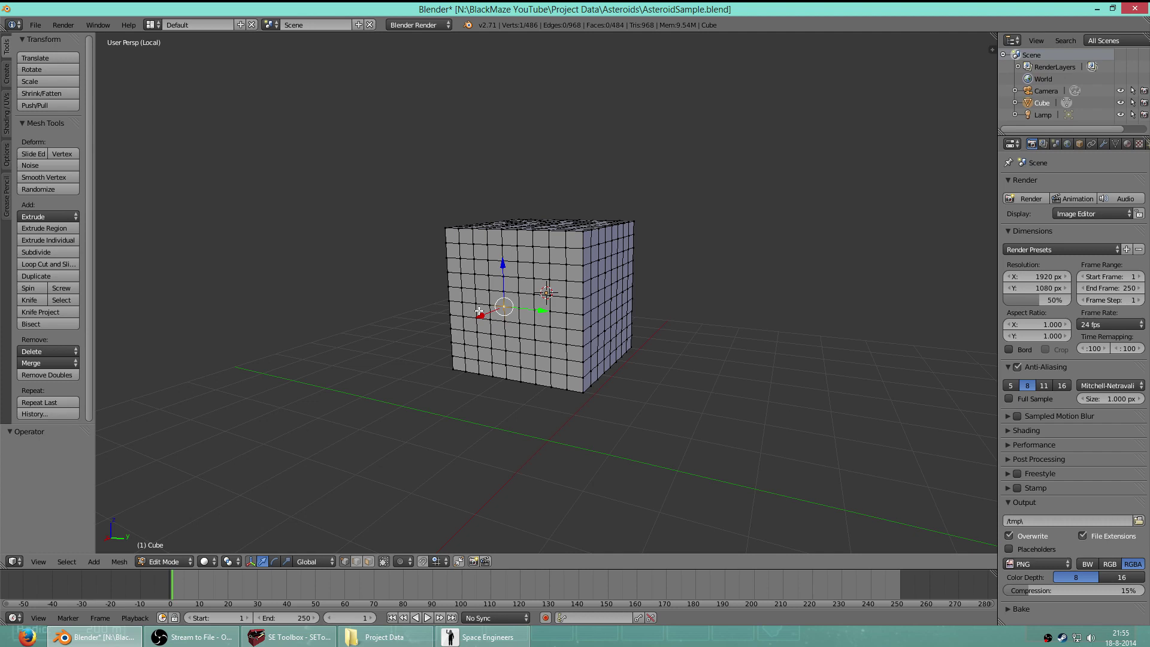
pyautogui.press('o')
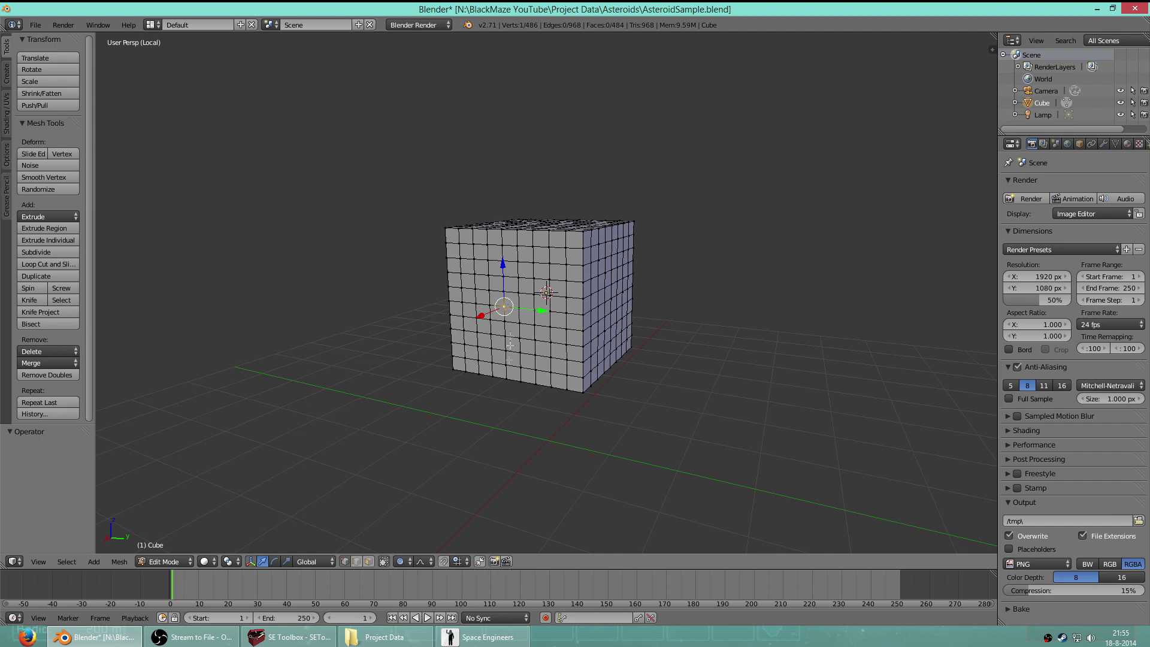
pyautogui.click(427, 562)
pyautogui.click(436, 549)
pyautogui.moveTo(366, 359); pyautogui.dragTo(429, 358)
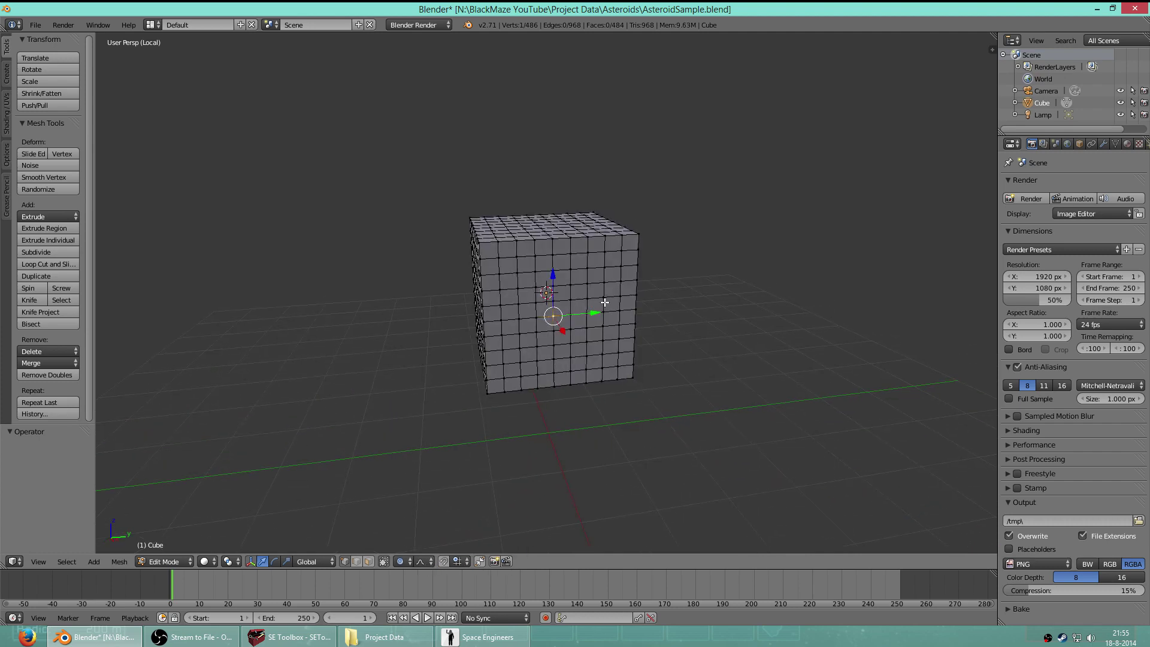